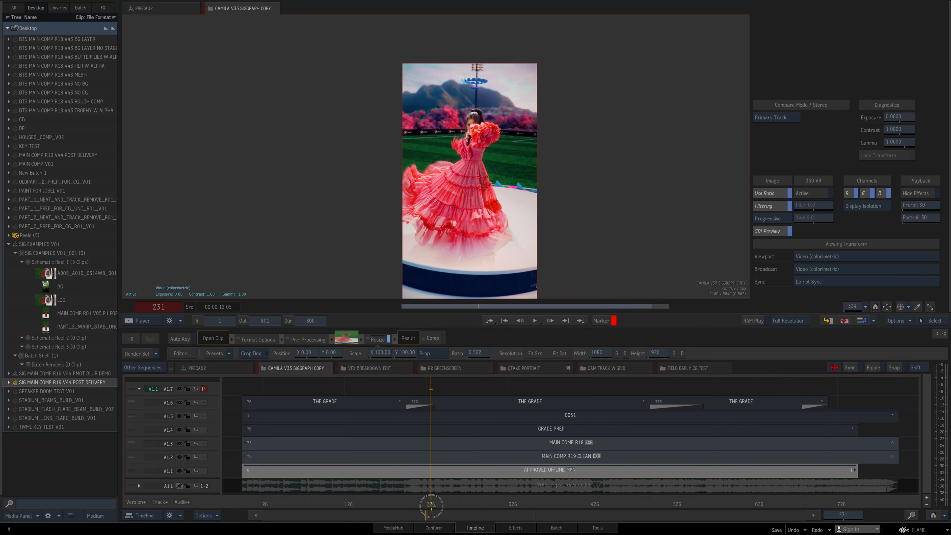
Scrub the CAMILA V35 SIGGRAPH COPY sequence through frames 237 and 225 and examine the dress's motion blur up close.
{"action": "mouse_move", "coordinate": [426, 501]}
{"action": "left_mouse_down"}
{"action": "mouse_move", "coordinate": [462, 498]}
{"action": "mouse_move", "coordinate": [423, 498]}
{"action": "mouse_move", "coordinate": [435, 498]}
{"action": "left_mouse_up"}
{"action": "scroll", "coordinate": [444, 219], "scroll_direction": "up", "scroll_amount": 1}
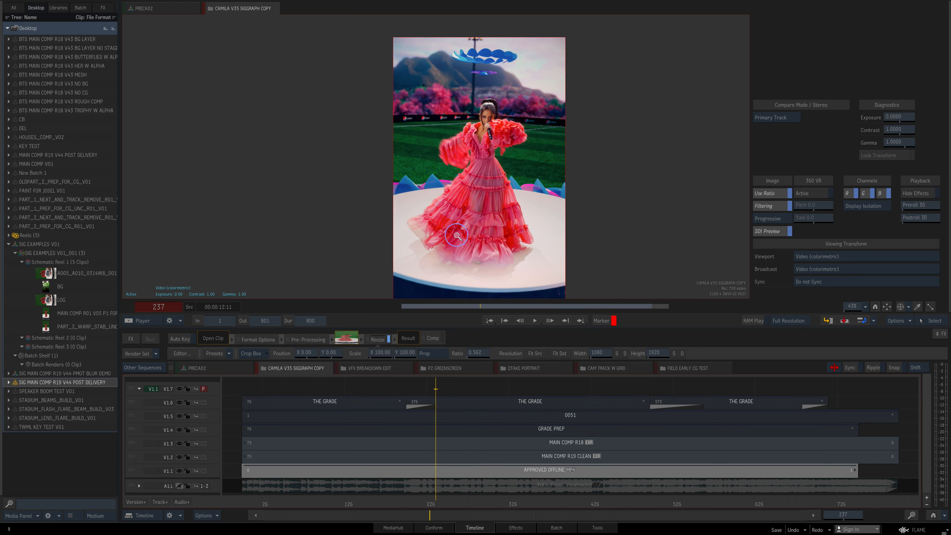
{"action": "scroll", "coordinate": [444, 220], "scroll_direction": "up", "scroll_amount": 9}
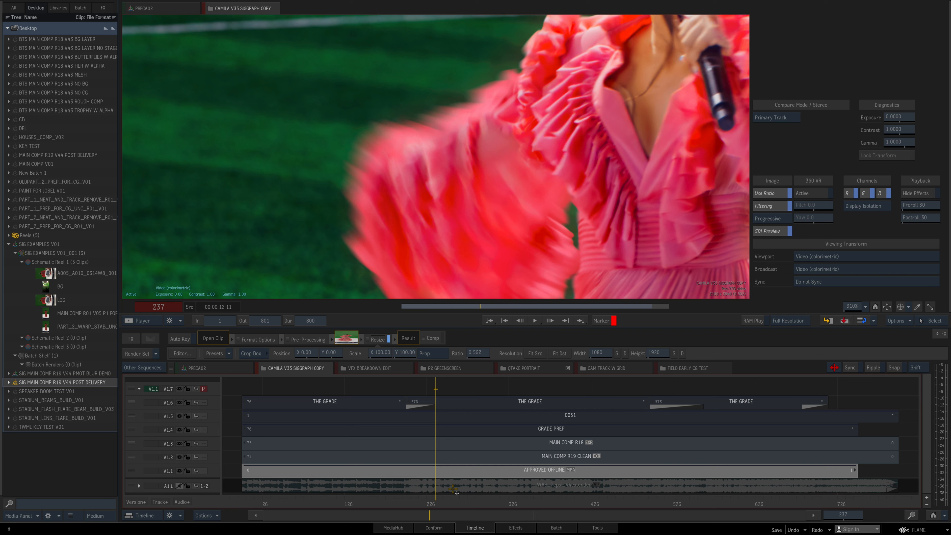
{"action": "left_click_drag", "start_coordinate": [433, 506], "coordinate": [425, 505]}
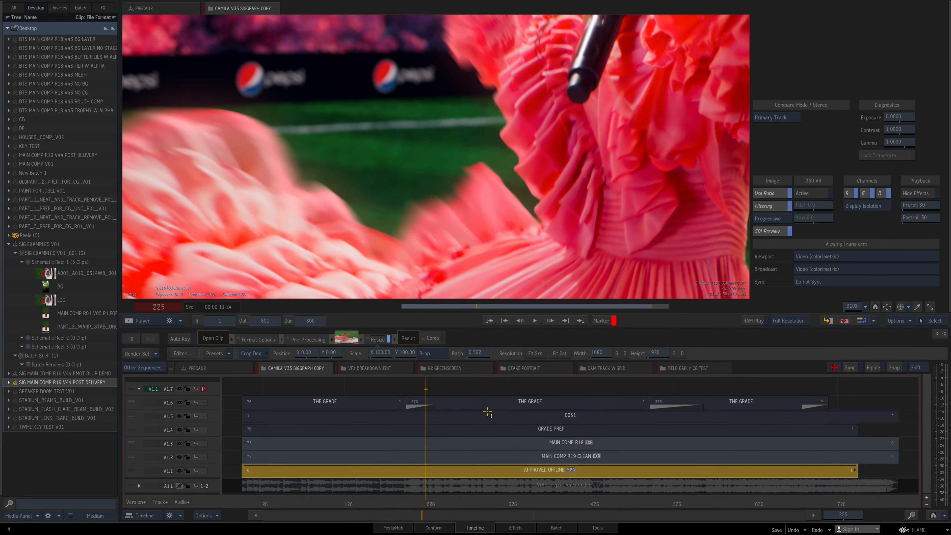
{"action": "left_click_drag", "start_coordinate": [528, 269], "coordinate": [374, 289]}
{"action": "left_click_drag", "start_coordinate": [375, 289], "coordinate": [517, 217]}
{"action": "left_click_drag", "start_coordinate": [508, 141], "coordinate": [495, 217]}
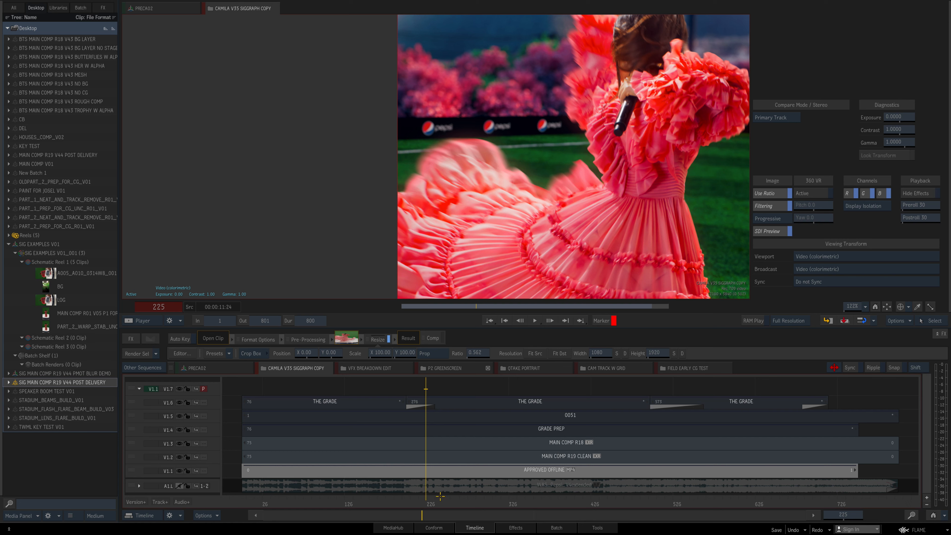
Scrub the sequence through frames 239 and 218 and examine the blur on the performer's sleeves, hair and skirt.
{"action": "left_click_drag", "start_coordinate": [427, 505], "coordinate": [437, 501]}
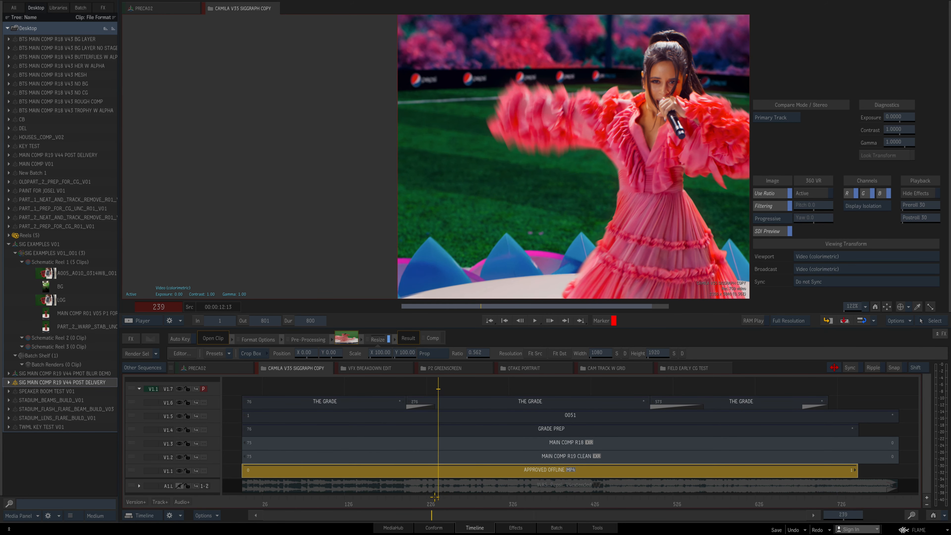
{"action": "left_click_drag", "start_coordinate": [500, 179], "coordinate": [555, 257]}
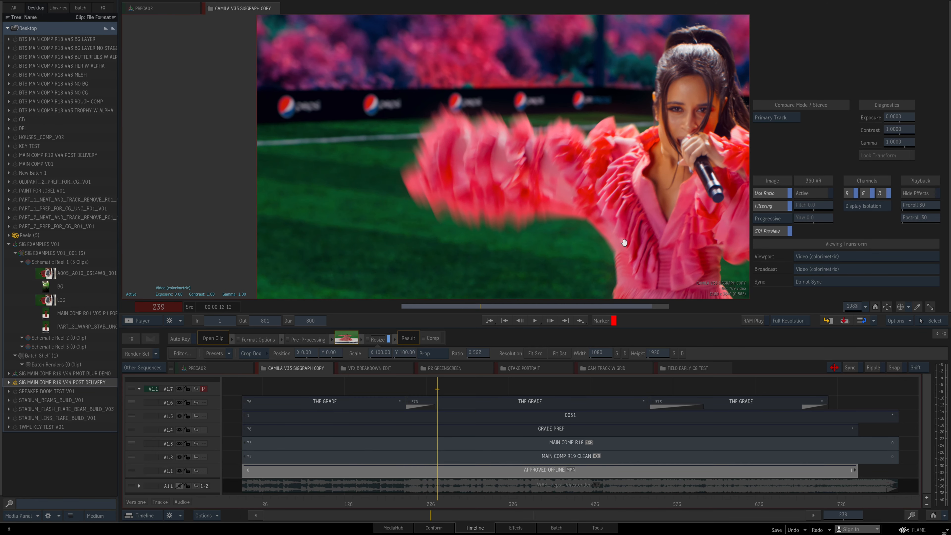
{"action": "left_click_drag", "start_coordinate": [698, 277], "coordinate": [569, 267]}
{"action": "left_click_drag", "start_coordinate": [438, 504], "coordinate": [437, 502]}
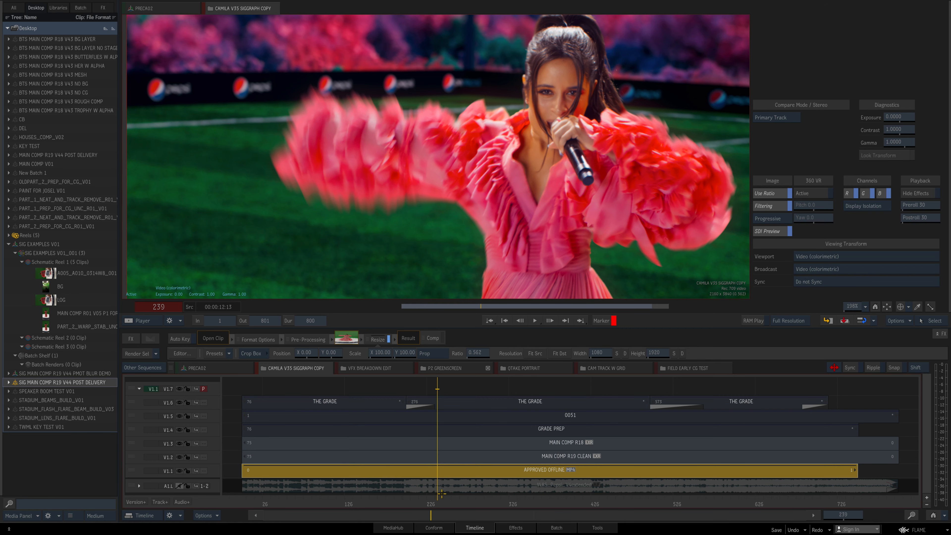
{"action": "left_click_drag", "start_coordinate": [432, 501], "coordinate": [419, 501]}
{"action": "left_click_drag", "start_coordinate": [519, 228], "coordinate": [438, 214]}
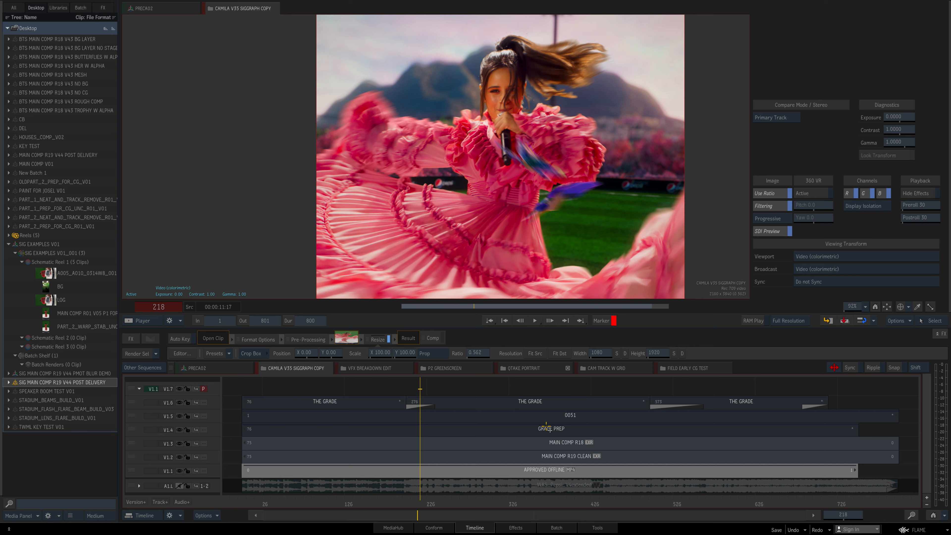
Open the Batch schematic and locate the performer's keying and motion blur node chain inside the PART_2_LIVE_ELEMENT group.
{"action": "left_click", "coordinate": [556, 528]}
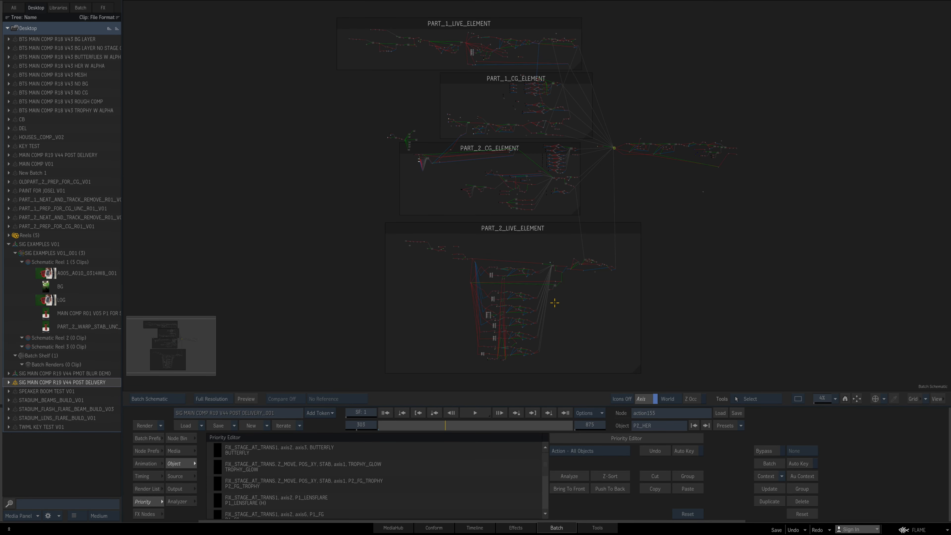
{"action": "left_click_drag", "start_coordinate": [609, 311], "coordinate": [745, 299]}
{"action": "left_click_drag", "start_coordinate": [460, 203], "coordinate": [548, 266]}
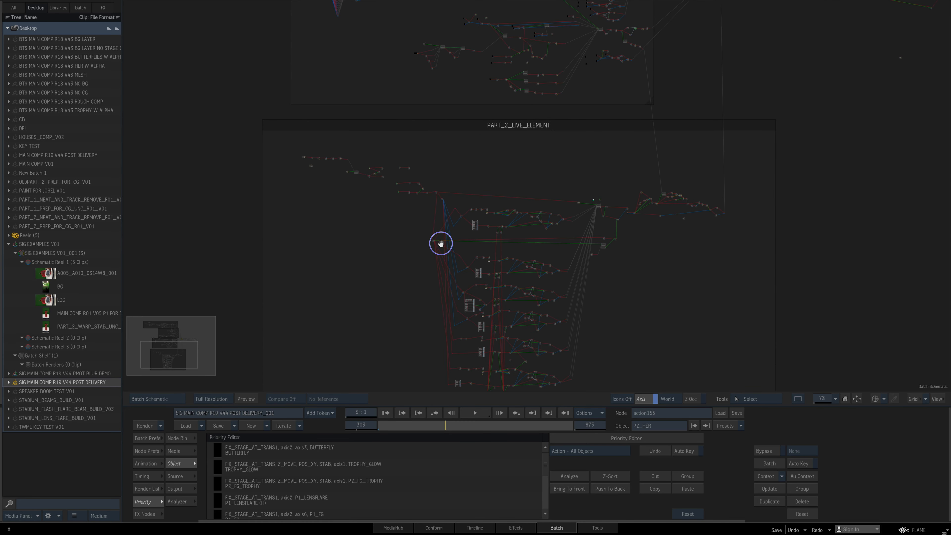
{"action": "left_click_drag", "start_coordinate": [440, 244], "coordinate": [749, 287]}
{"action": "left_click_drag", "start_coordinate": [629, 324], "coordinate": [541, 184]}
{"action": "left_click_drag", "start_coordinate": [585, 243], "coordinate": [367, 274]}
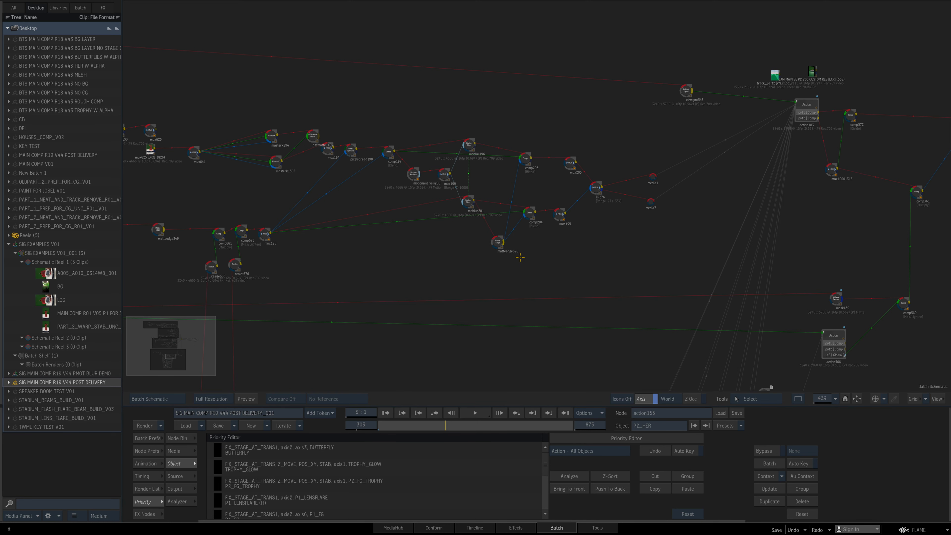
{"action": "left_click_drag", "start_coordinate": [361, 257], "coordinate": [602, 261]}
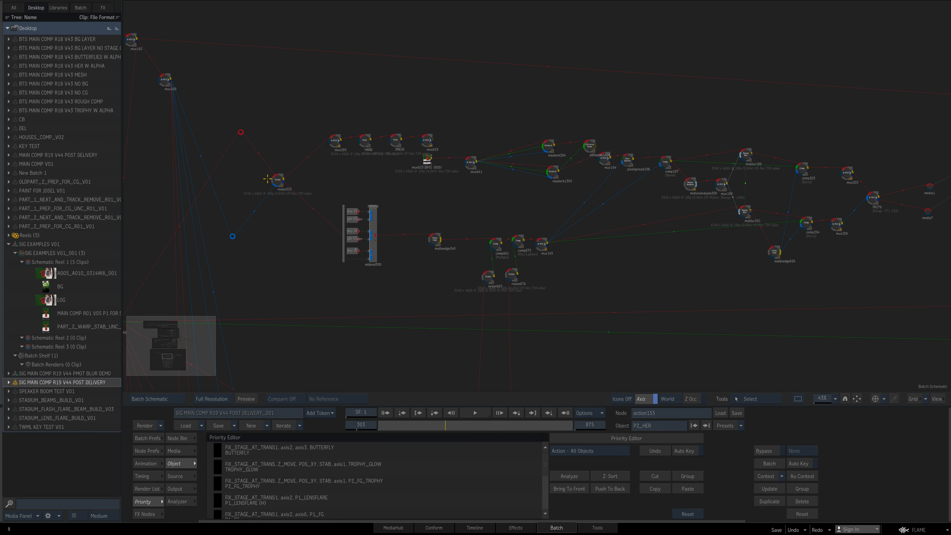
View the resize325 node's result and inspect the skirt edges in the greenscreen plate.
{"action": "double_click", "coordinate": [278, 179]}
{"action": "key", "text": "F4"}
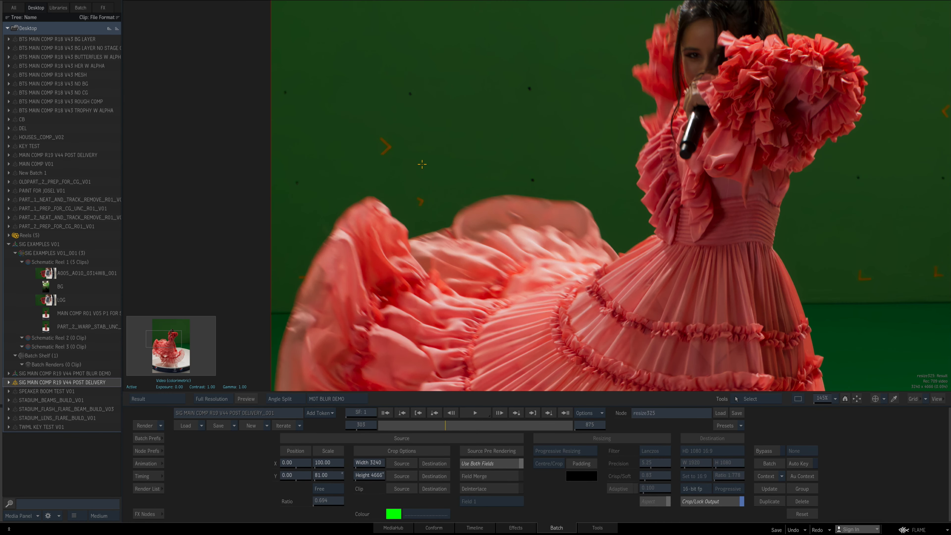
{"action": "left_click_drag", "start_coordinate": [749, 247], "coordinate": [586, 265]}
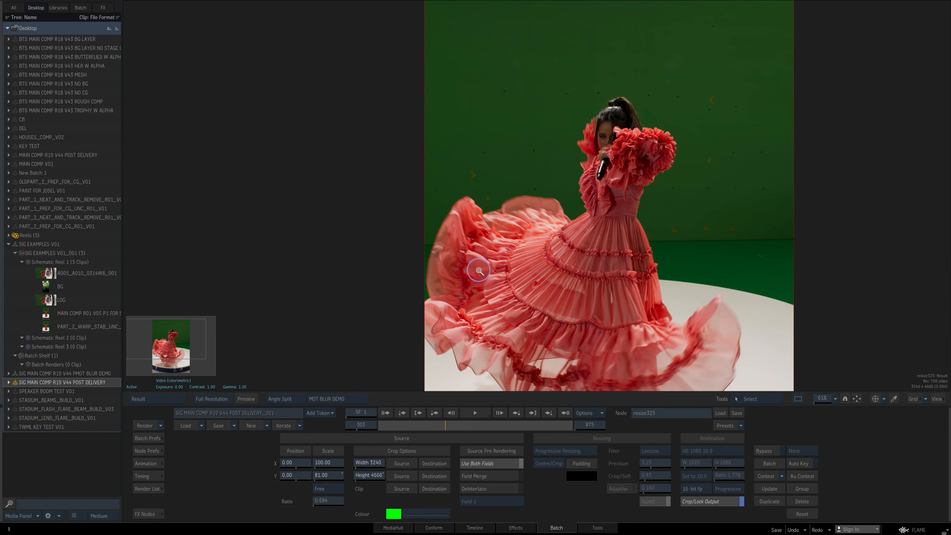
{"action": "left_click_drag", "start_coordinate": [479, 270], "coordinate": [509, 296]}
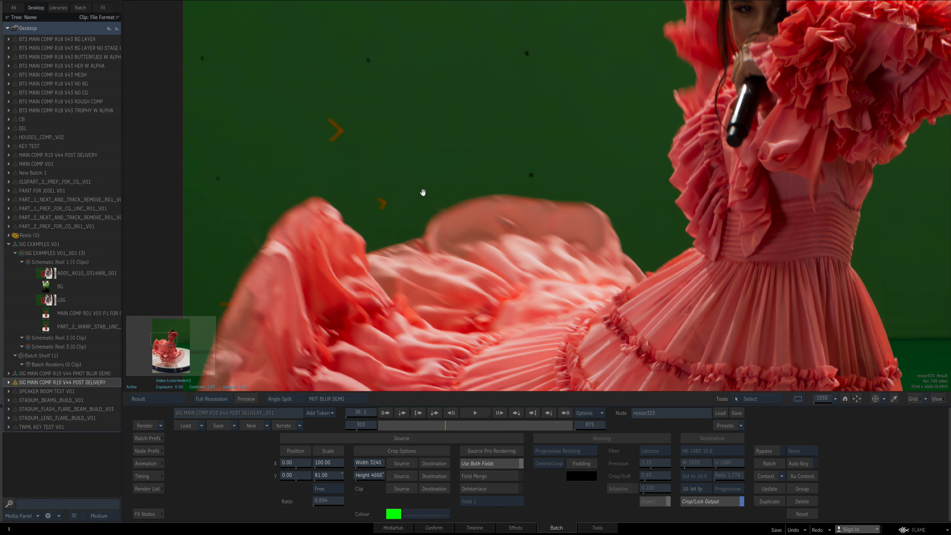
{"action": "left_click_drag", "start_coordinate": [564, 261], "coordinate": [532, 288]}
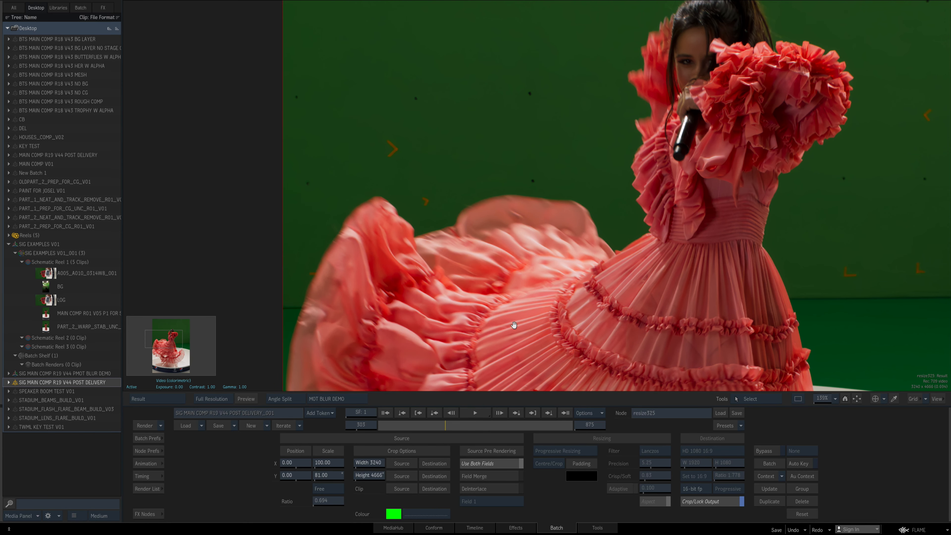
{"action": "key", "text": "Tab"}
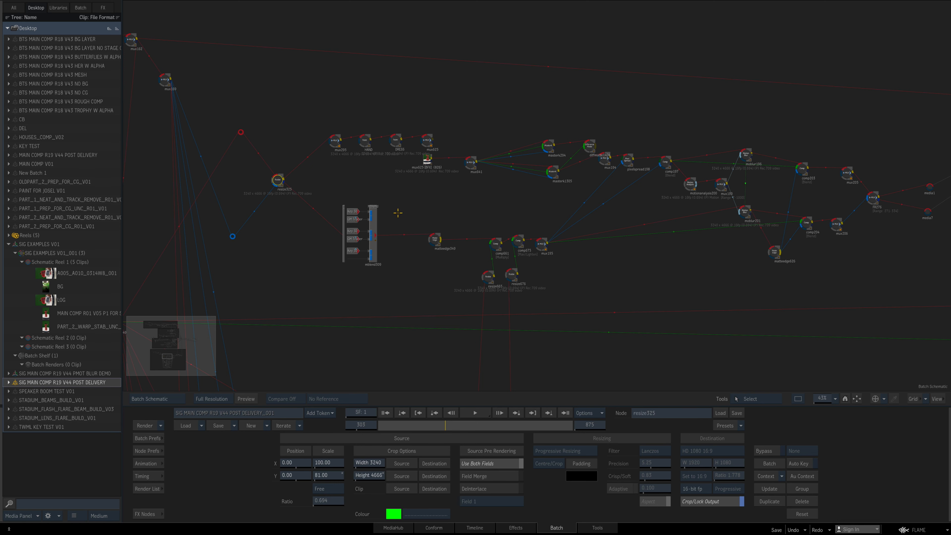
View the performer's matte at mux195 and the keyed composite result at comp197.
{"action": "left_click", "coordinate": [539, 254]}
{"action": "key", "text": "Tab"}
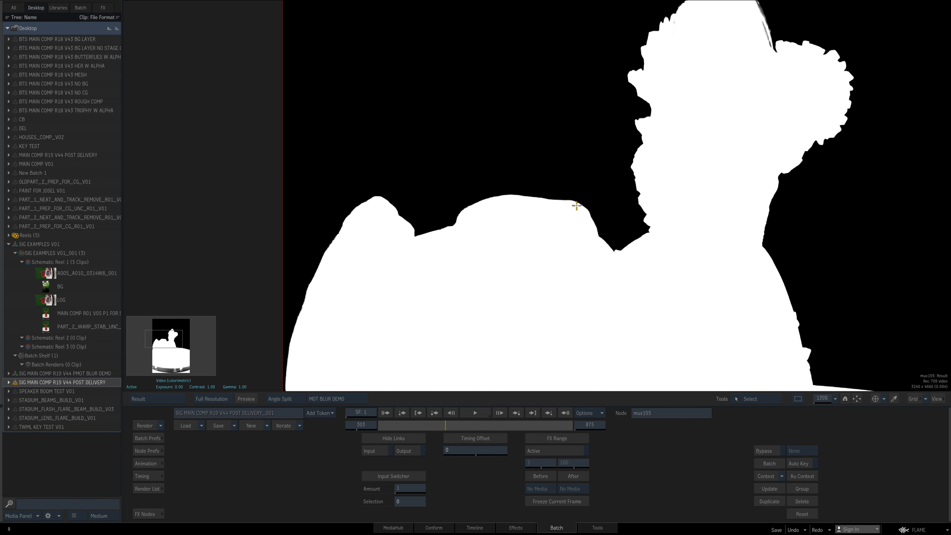
{"action": "key", "text": "Tab"}
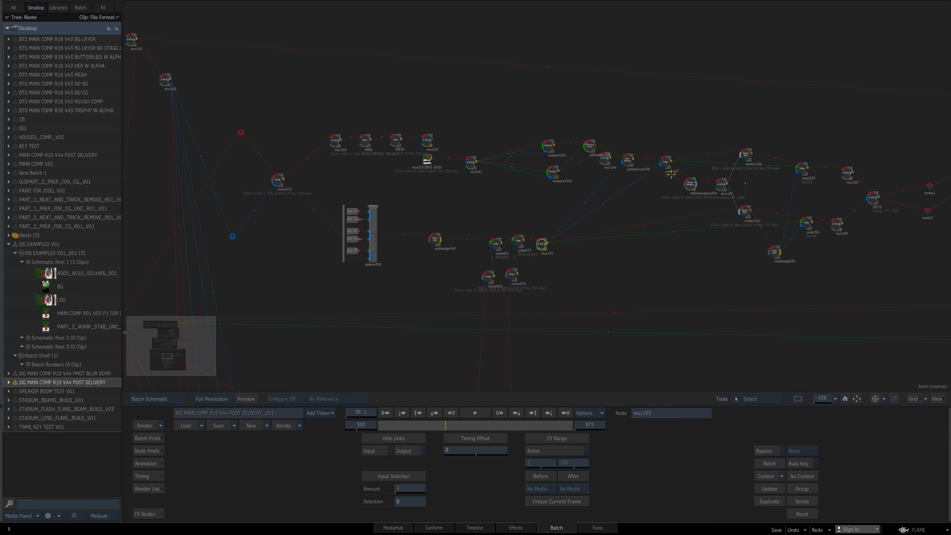
{"action": "left_click", "coordinate": [662, 161]}
{"action": "key", "text": "Tab"}
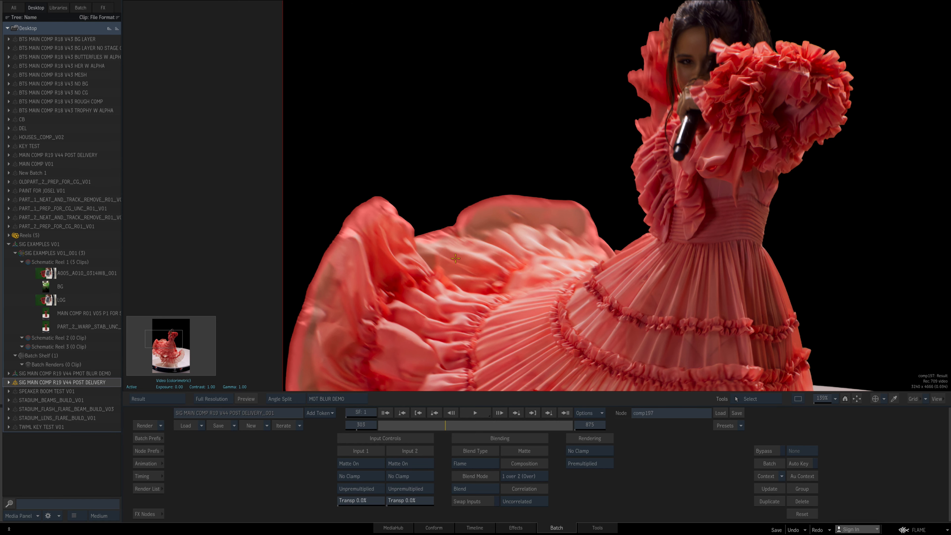
{"action": "key", "text": "Tab"}
View the despilled foreground at mux194 and the extended edge colours at the pixel spread node feeding comp197.
{"action": "left_click", "coordinate": [606, 157]}
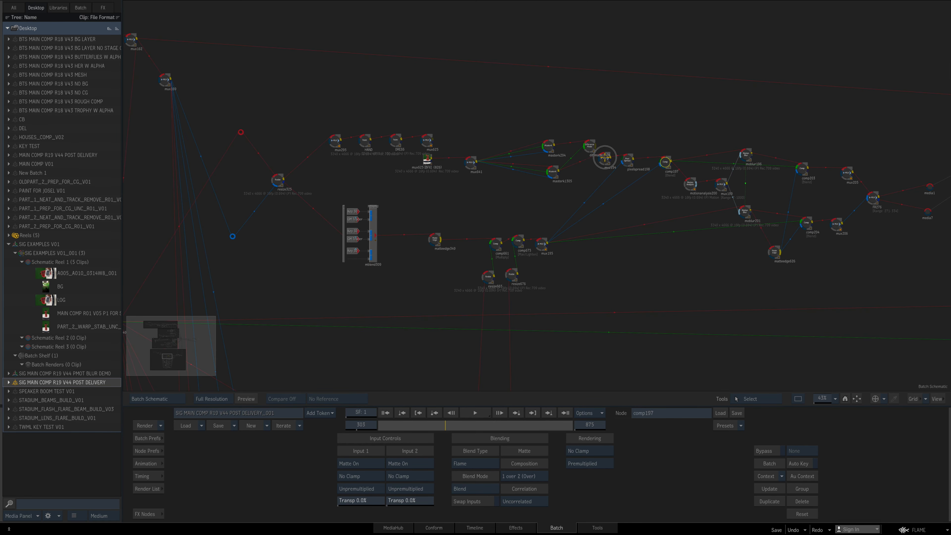
{"action": "key", "text": "Tab"}
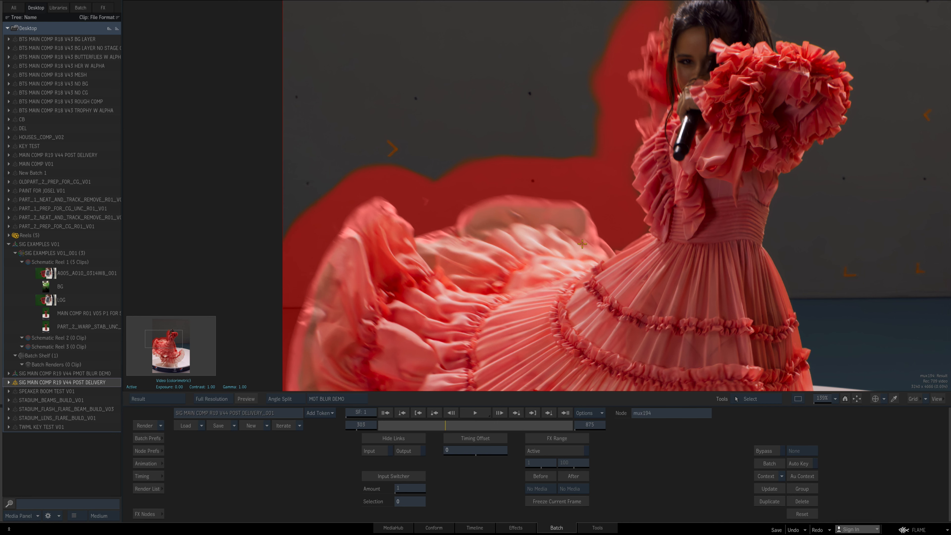
{"action": "key", "text": "Tab"}
{"action": "left_click_drag", "start_coordinate": [674, 287], "coordinate": [614, 287]}
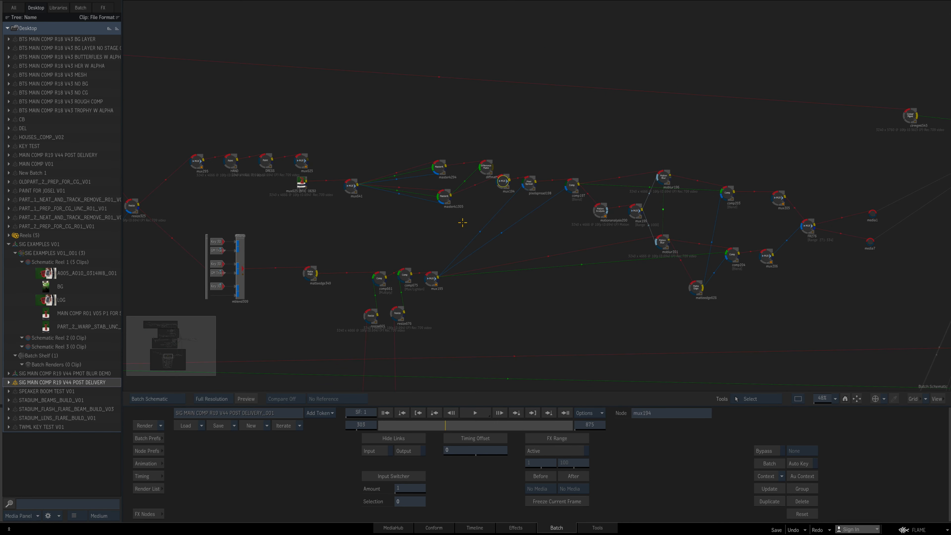
{"action": "left_click", "coordinate": [528, 182]}
{"action": "key", "text": "Tab"}
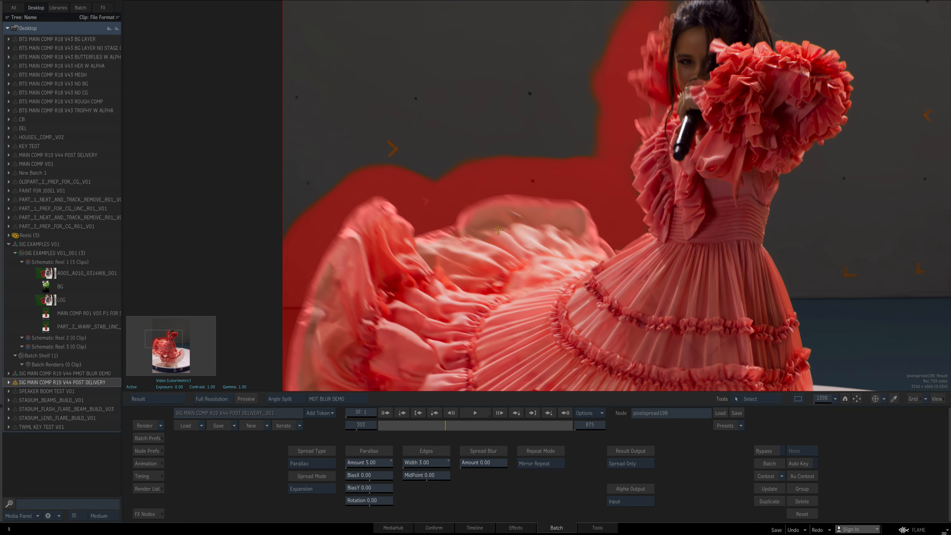
{"action": "key", "text": "Tab"}
Recheck the mux195 matte, and compare comp197's front input with its composite result around the dress edges.
{"action": "left_click", "coordinate": [432, 277]}
{"action": "key", "text": "Tab"}
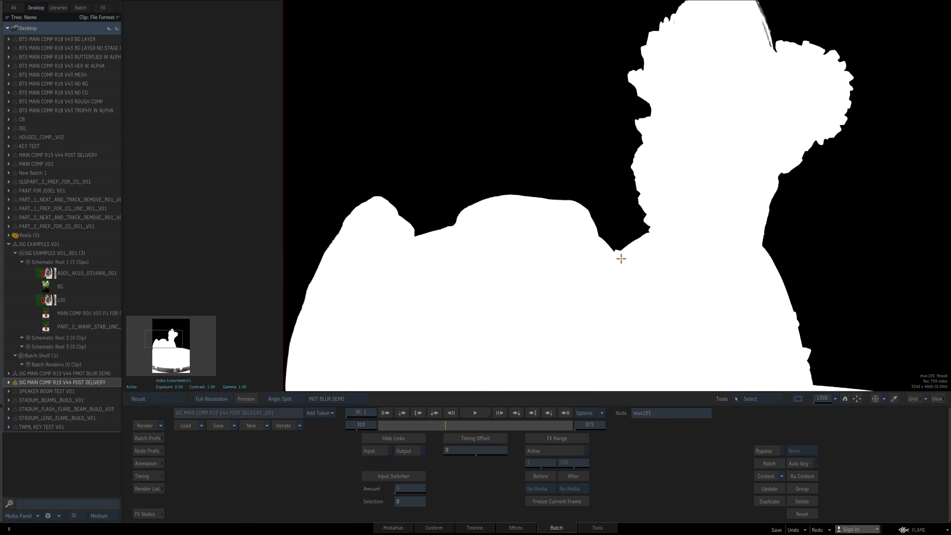
{"action": "key", "text": "Tab"}
{"action": "left_click", "coordinate": [573, 183]}
{"action": "key", "text": "Tab"}
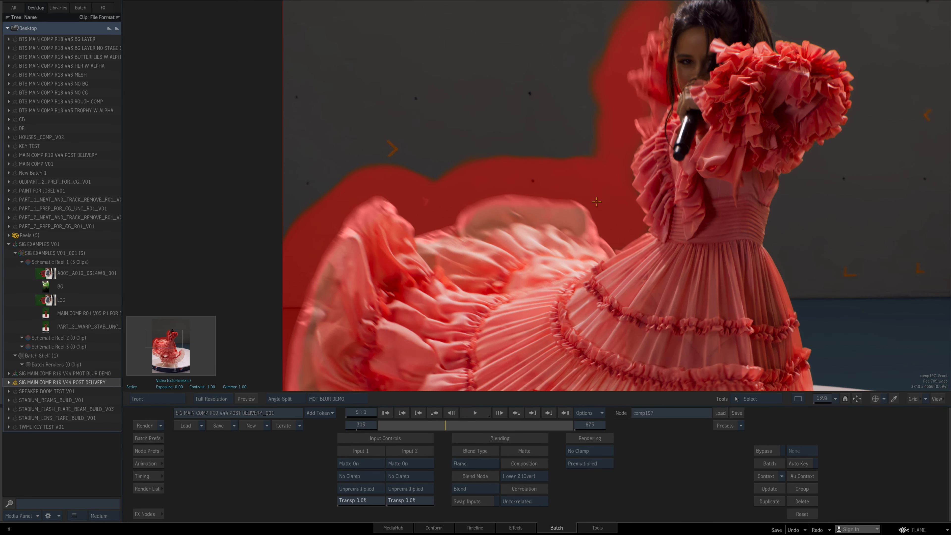
{"action": "key", "text": "F4"}
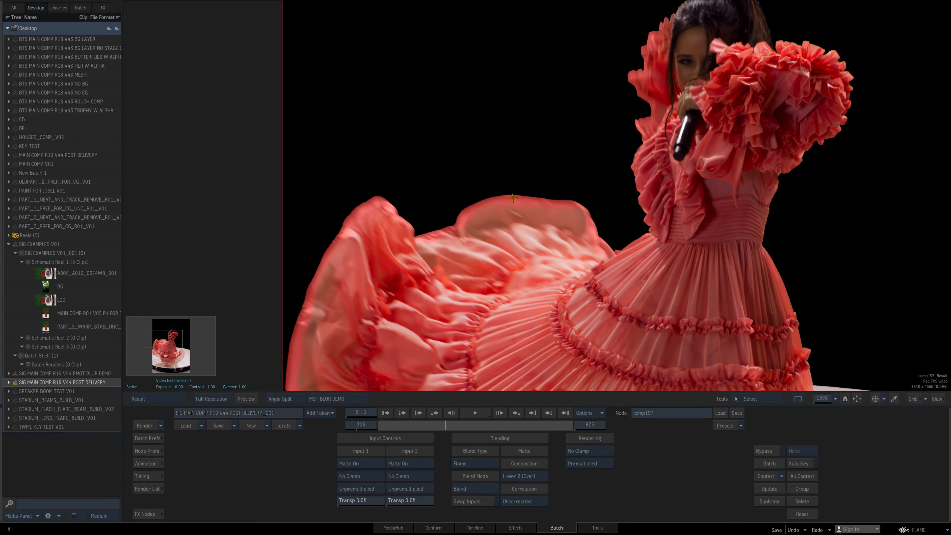
{"action": "left_click_drag", "start_coordinate": [778, 135], "coordinate": [693, 161]}
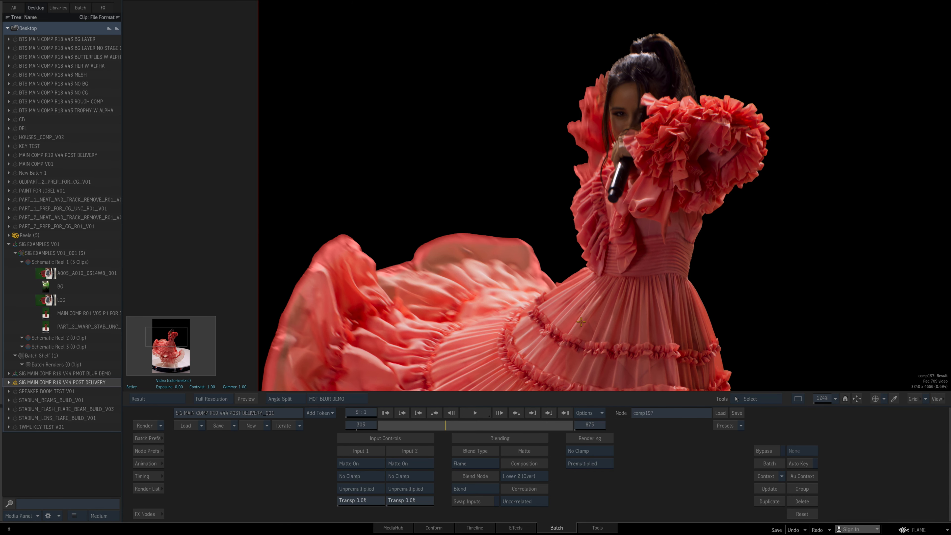
{"action": "key", "text": "F1"}
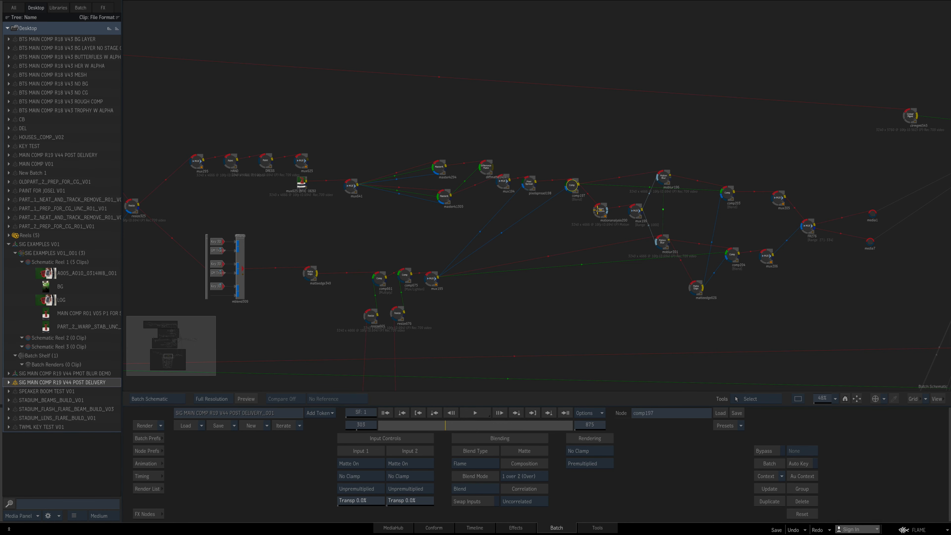
{"action": "key", "text": "F4"}
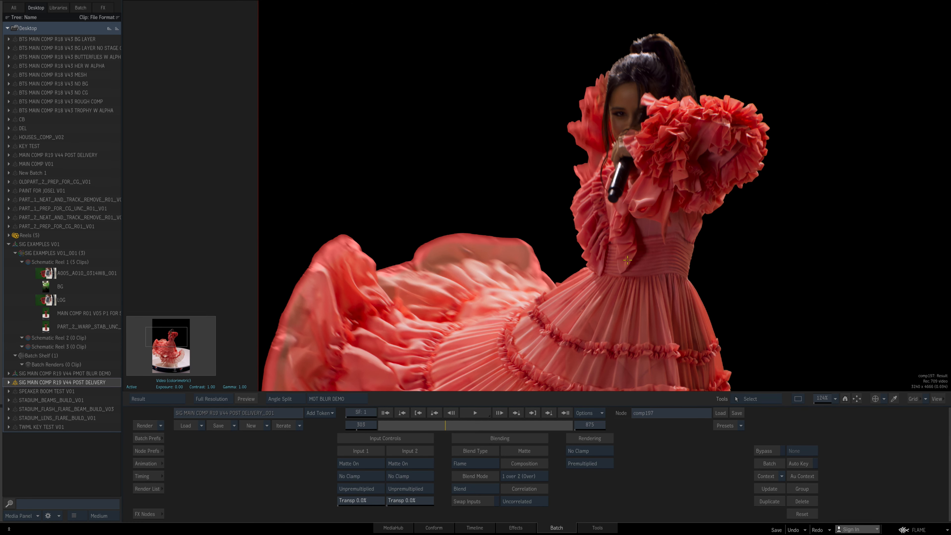
{"action": "key", "text": "F4"}
View the moblur196 node's result and examine the motion blur added to the skirt and sleeves.
{"action": "left_click", "coordinate": [664, 173]}
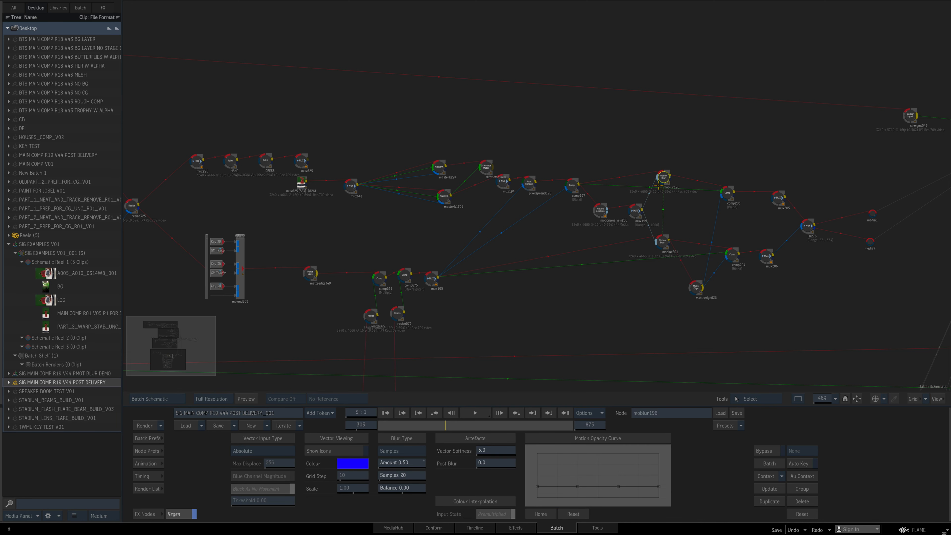
{"action": "key", "text": "F4"}
{"action": "left_click_drag", "start_coordinate": [418, 319], "coordinate": [533, 263]}
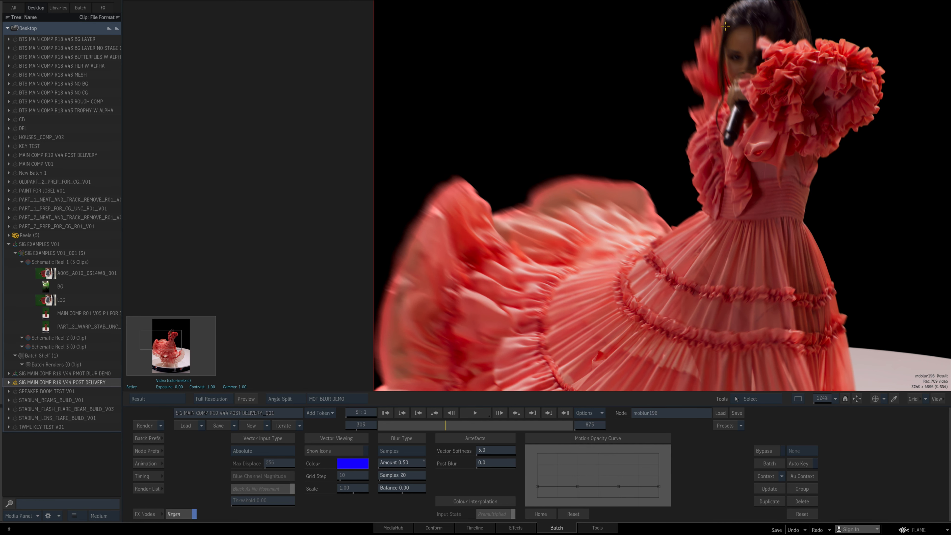
{"action": "left_click_drag", "start_coordinate": [701, 110], "coordinate": [552, 206]}
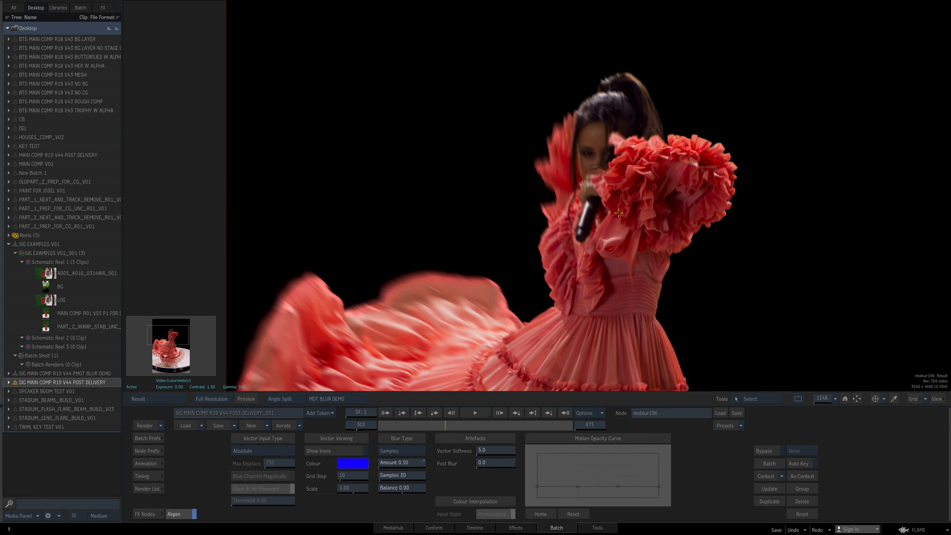
{"action": "key", "text": "Escape"}
View the motion-blurred matte at the moblur201 node's result.
{"action": "left_click", "coordinate": [636, 212]}
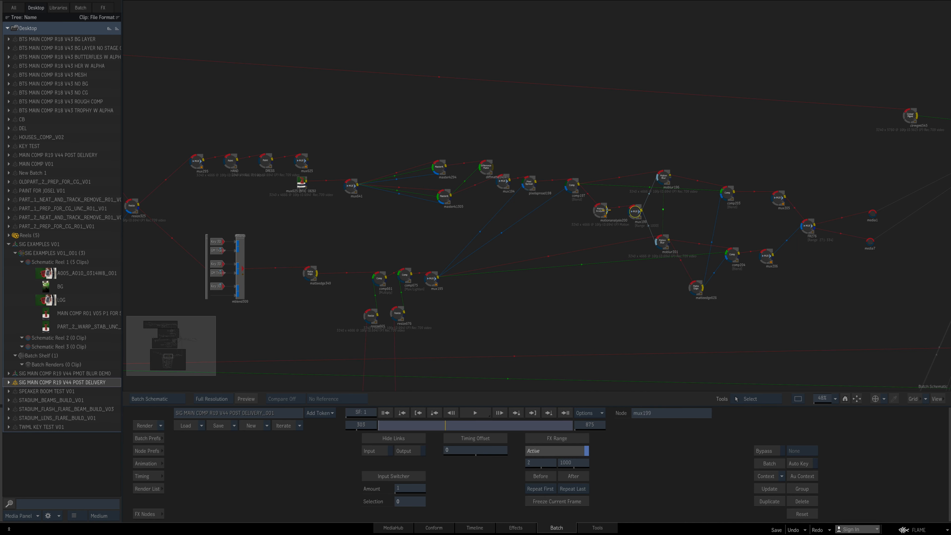
{"action": "left_click", "coordinate": [663, 240]}
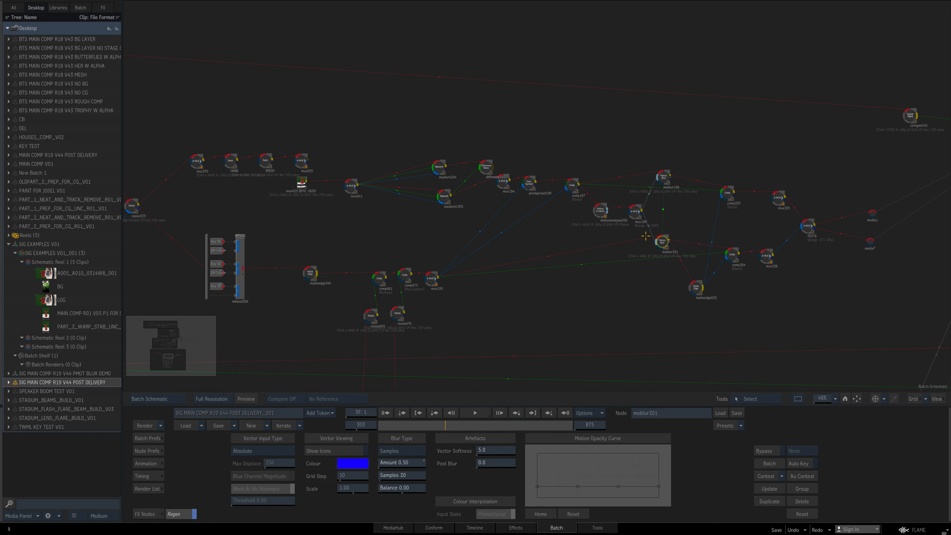
{"action": "key", "text": "Escape"}
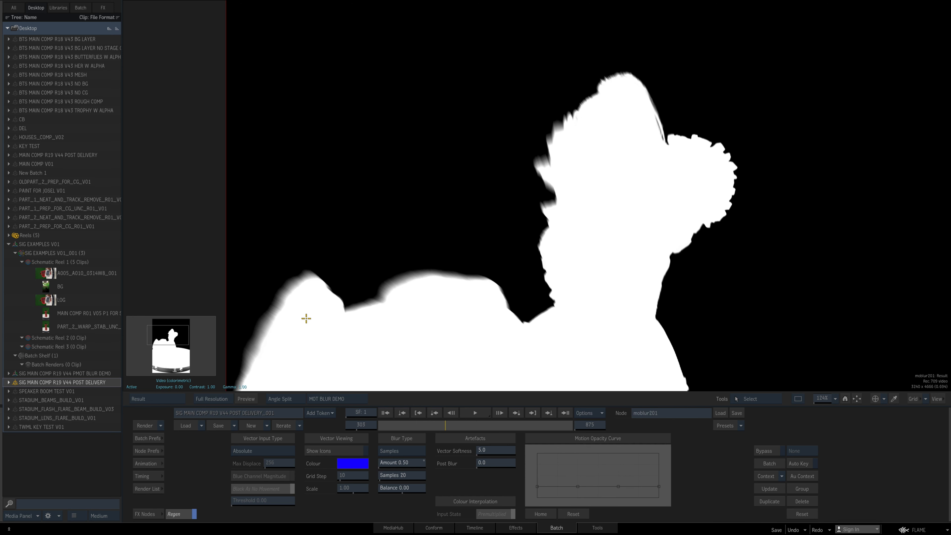
{"action": "key", "text": "Escape"}
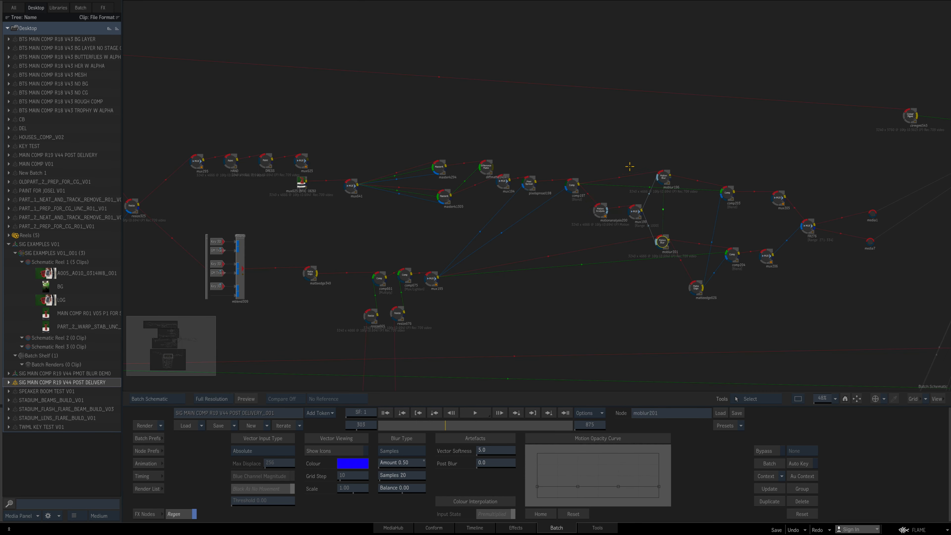
View the moblur196 result again and examine the blur over the performer's face, hair and microphone up close.
{"action": "scroll", "coordinate": [605, 292], "scroll_direction": "up", "scroll_amount": 4}
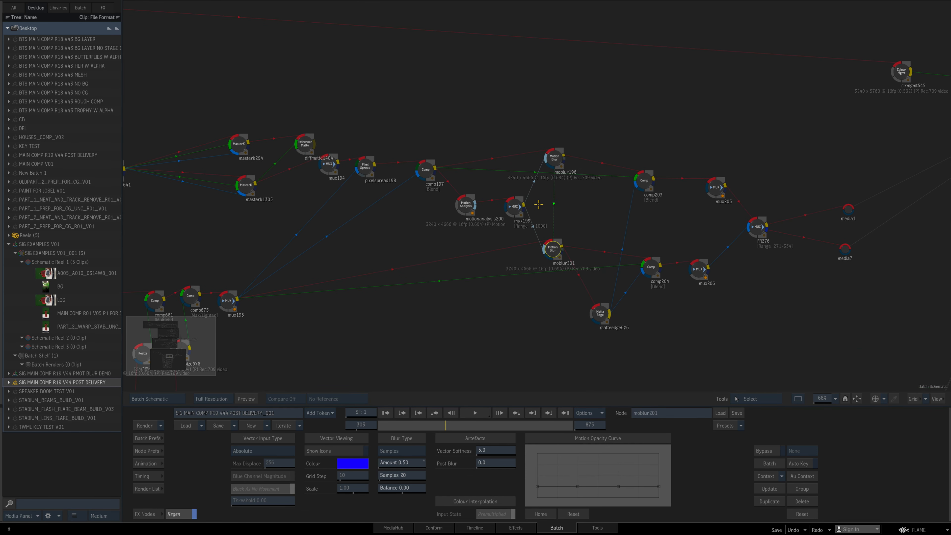
{"action": "left_click", "coordinate": [560, 167]}
{"action": "key", "text": "F4"}
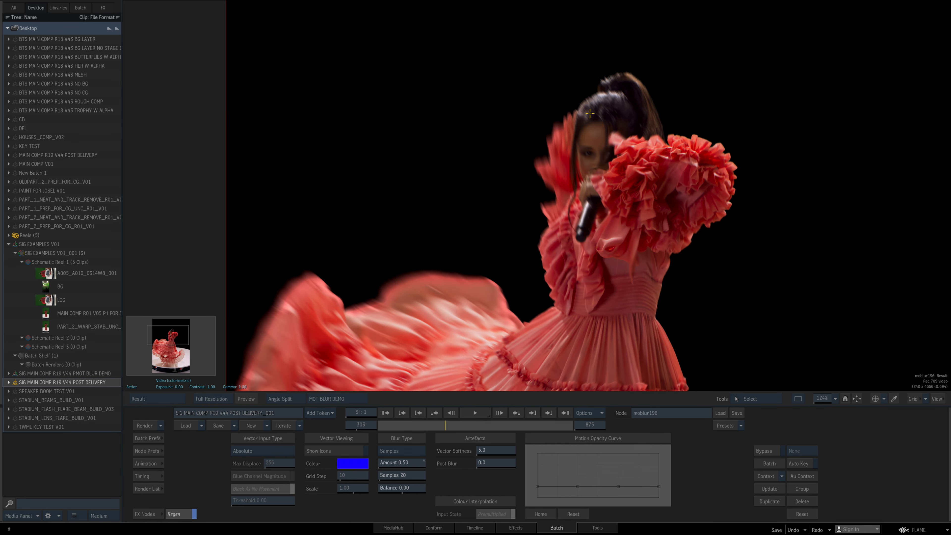
{"action": "scroll", "coordinate": [643, 205], "scroll_direction": "up", "scroll_amount": 5}
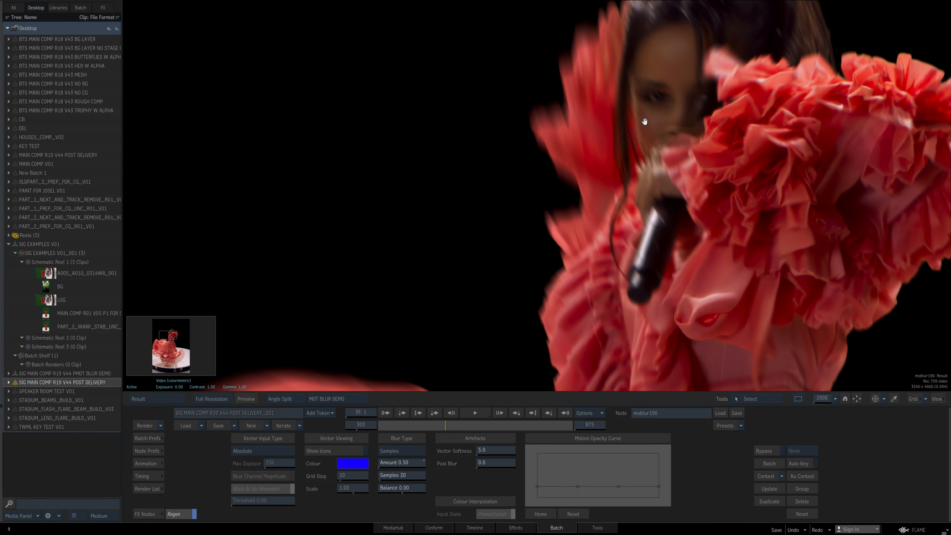
{"action": "left_click_drag", "start_coordinate": [644, 121], "coordinate": [574, 159]}
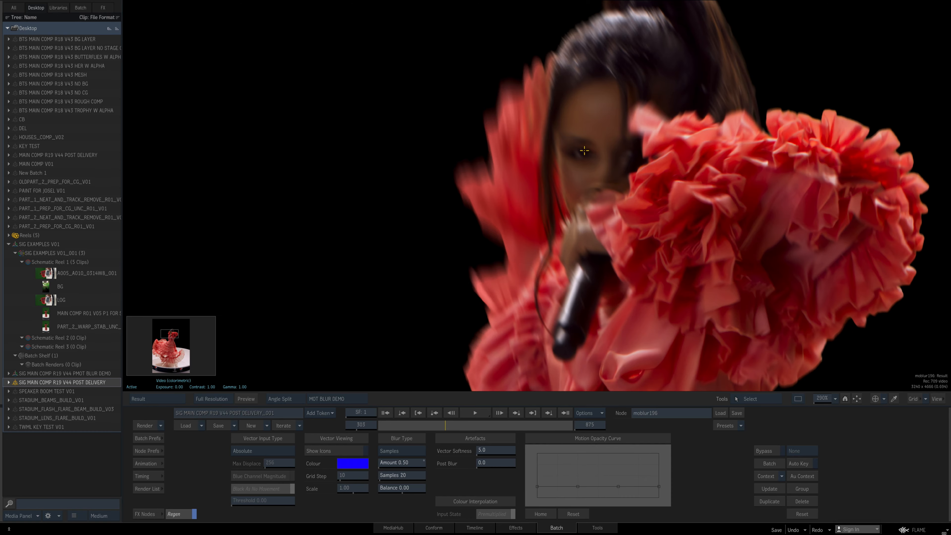
{"action": "key", "text": "F3"}
{"action": "key", "text": "F3"}
{"action": "key", "text": "Escape"}
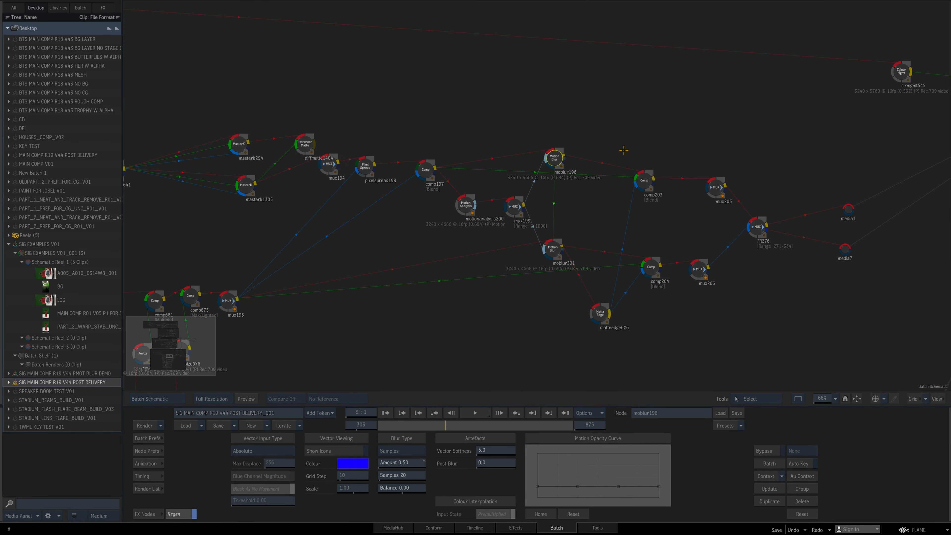
{"action": "key", "text": "F4"}
{"action": "key", "text": "F3"}
{"action": "key", "text": "F4"}
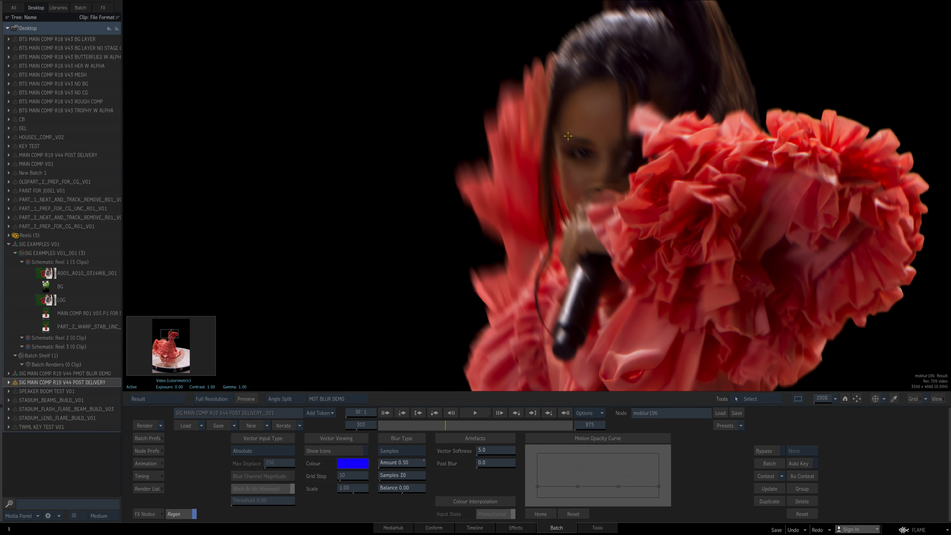
{"action": "key", "text": "Escape"}
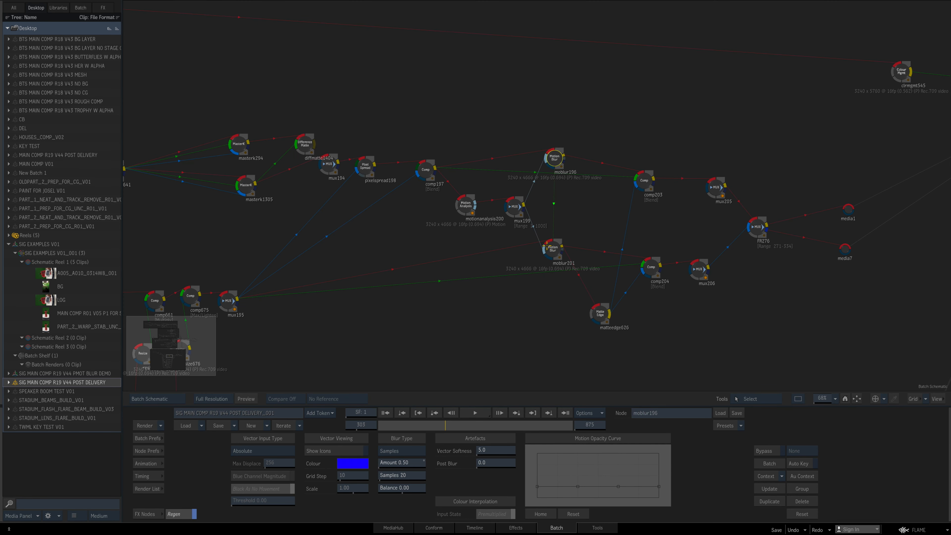
Recheck moblur201's blurred matte around the performer's head, sleeve and skirt outline.
{"action": "left_click", "coordinate": [552, 248]}
{"action": "key", "text": "F4"}
{"action": "left_click_drag", "start_coordinate": [754, 231], "coordinate": [617, 230]}
{"action": "left_click_drag", "start_coordinate": [617, 229], "coordinate": [612, 219]}
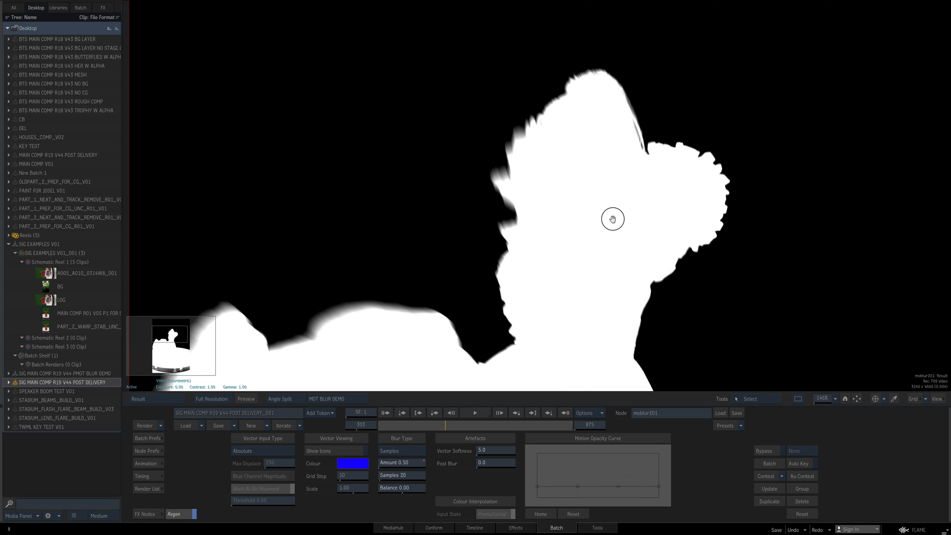
{"action": "key", "text": "Escape"}
View the matte edge node's result below moblur201 and examine the outline matte around the performer.
{"action": "left_click", "coordinate": [594, 320]}
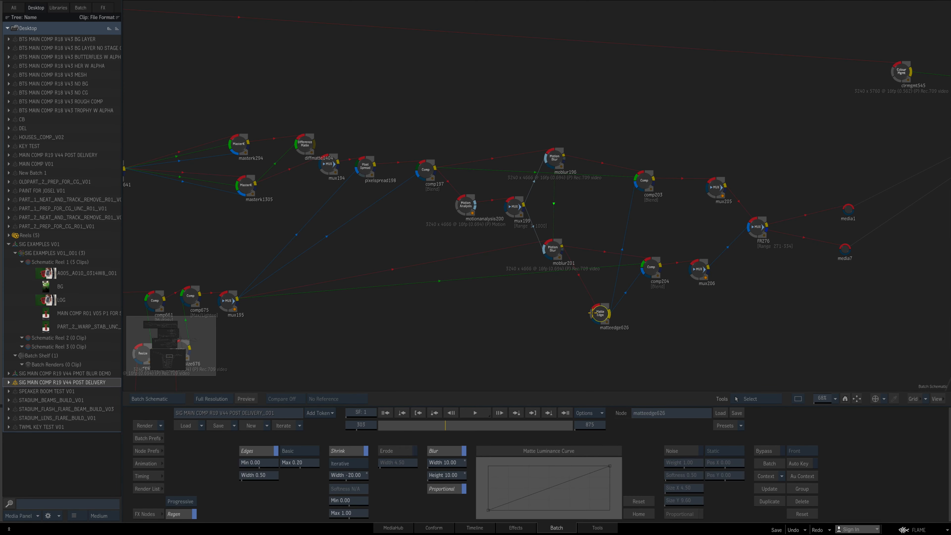
{"action": "key", "text": "F4"}
{"action": "left_click_drag", "start_coordinate": [369, 334], "coordinate": [410, 267]}
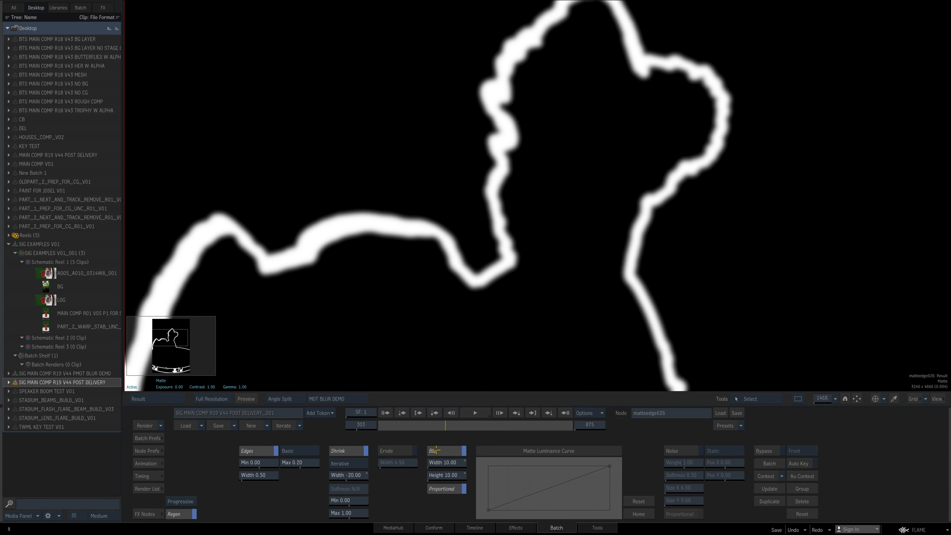
{"action": "left_click_drag", "start_coordinate": [274, 339], "coordinate": [351, 318]}
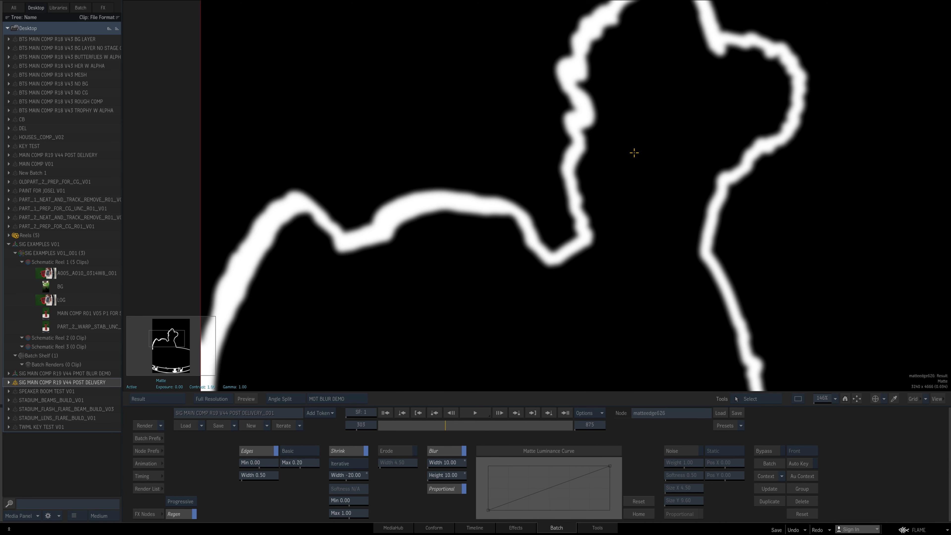
{"action": "left_click_drag", "start_coordinate": [634, 153], "coordinate": [613, 227]}
{"action": "key", "text": "Escape"}
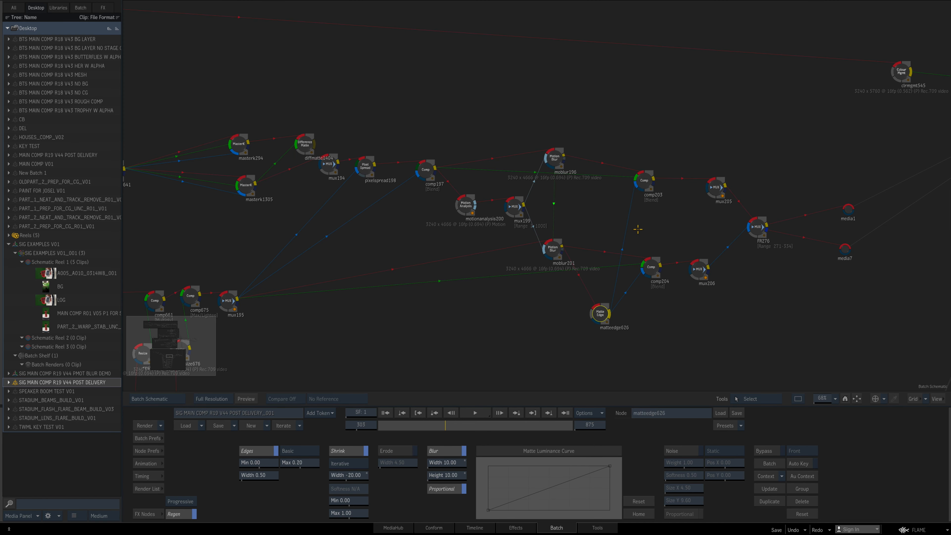
Compare comp203's back and front inputs with its result, focusing on the performer's face and sleeve.
{"action": "left_click", "coordinate": [645, 181]}
{"action": "key", "text": "F2"}
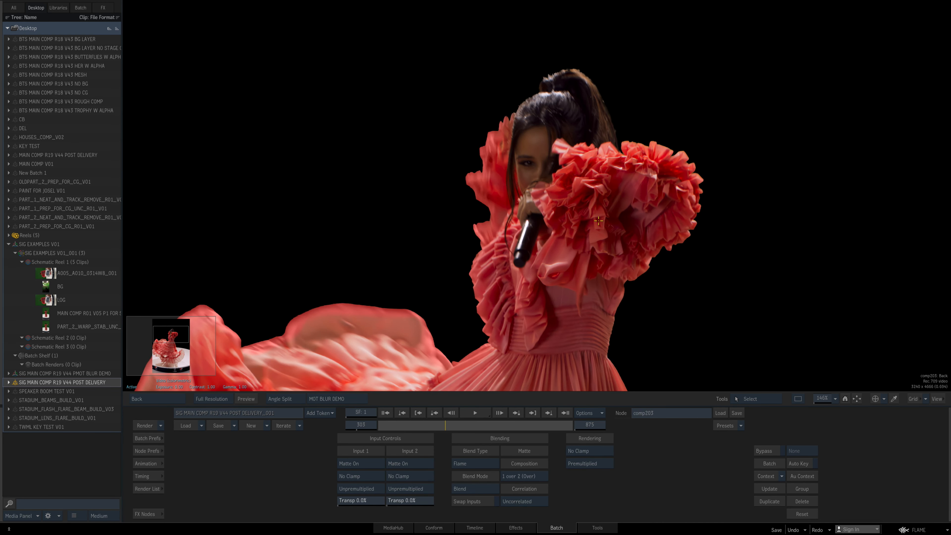
{"action": "key", "text": "F4"}
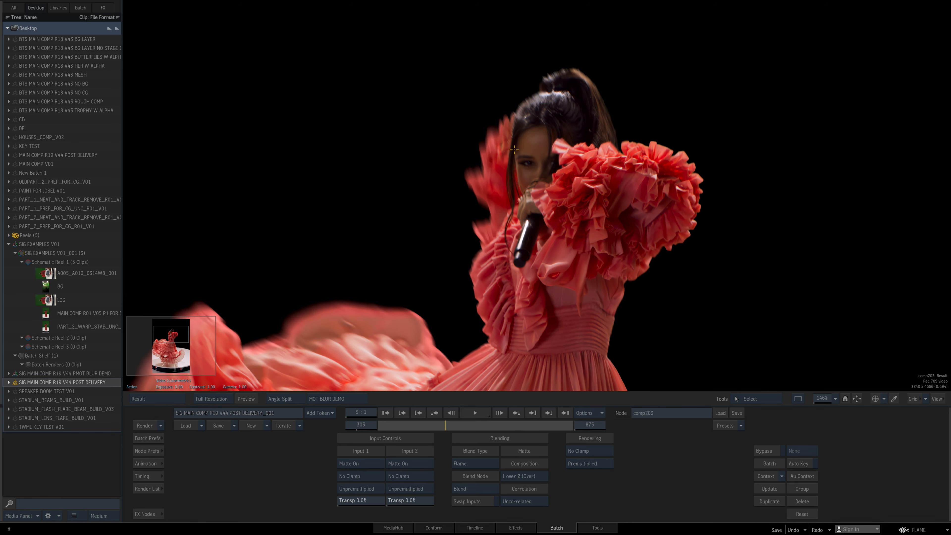
{"action": "scroll", "coordinate": [540, 198], "scroll_direction": "up", "scroll_amount": 5}
{"action": "key", "text": "F1"}
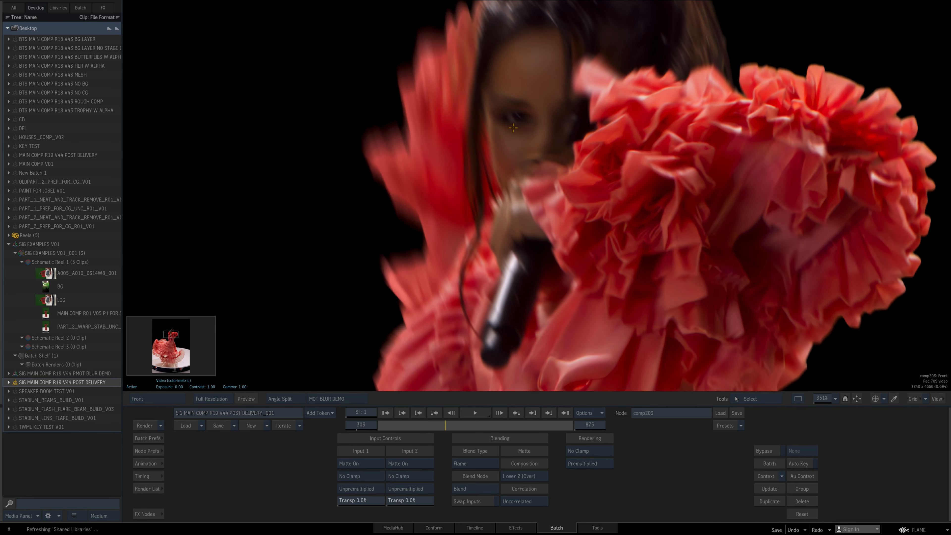
{"action": "key", "text": "F4"}
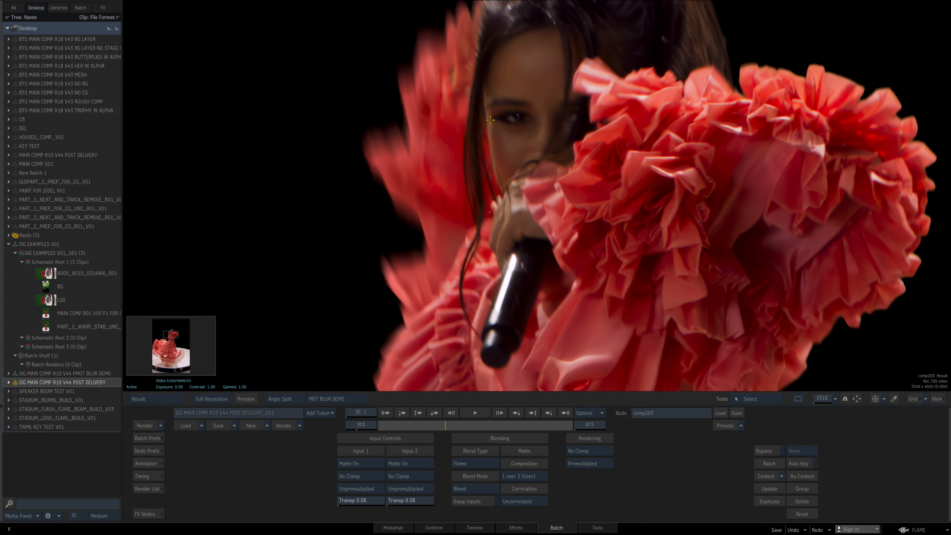
Examine comp203's result across the performer's head, sleeves and the swirling skirt.
{"action": "scroll", "coordinate": [539, 129], "scroll_direction": "down", "scroll_amount": 3}
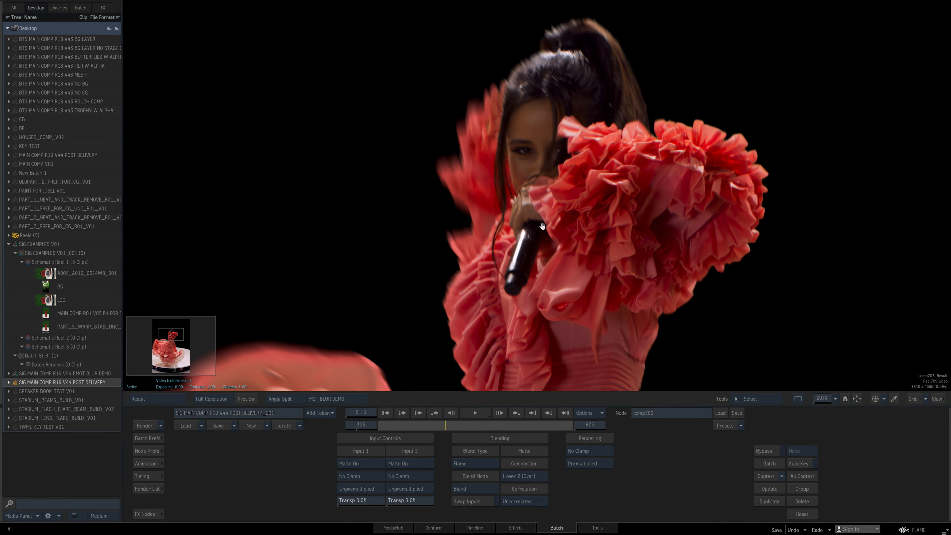
{"action": "left_click_drag", "start_coordinate": [543, 227], "coordinate": [565, 203]}
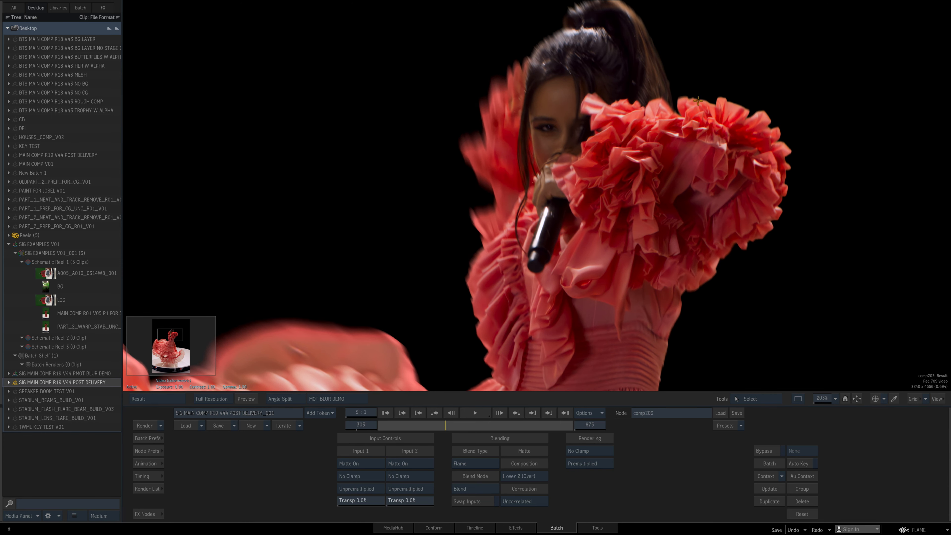
{"action": "left_click_drag", "start_coordinate": [401, 317], "coordinate": [602, 186]}
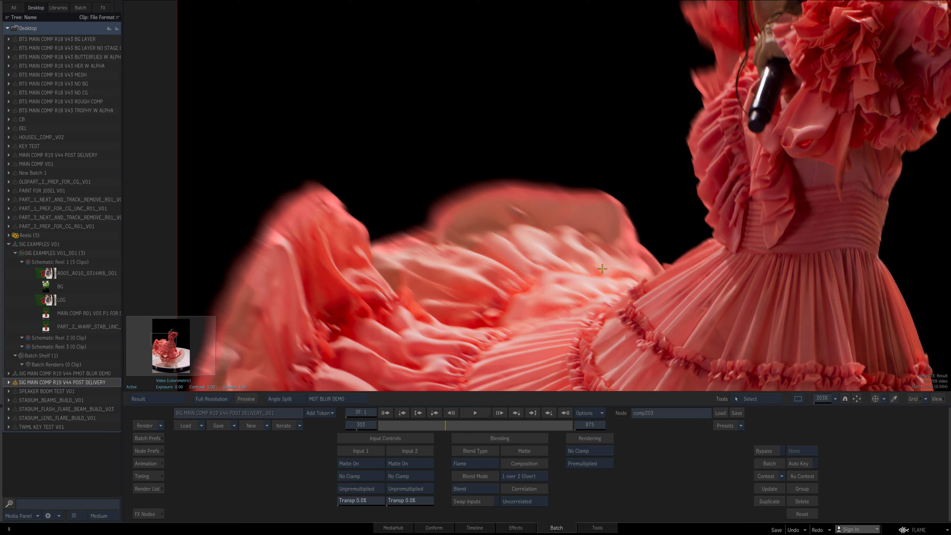
{"action": "key", "text": "Tab"}
View the combined matte result at comp204.
{"action": "left_click", "coordinate": [660, 266]}
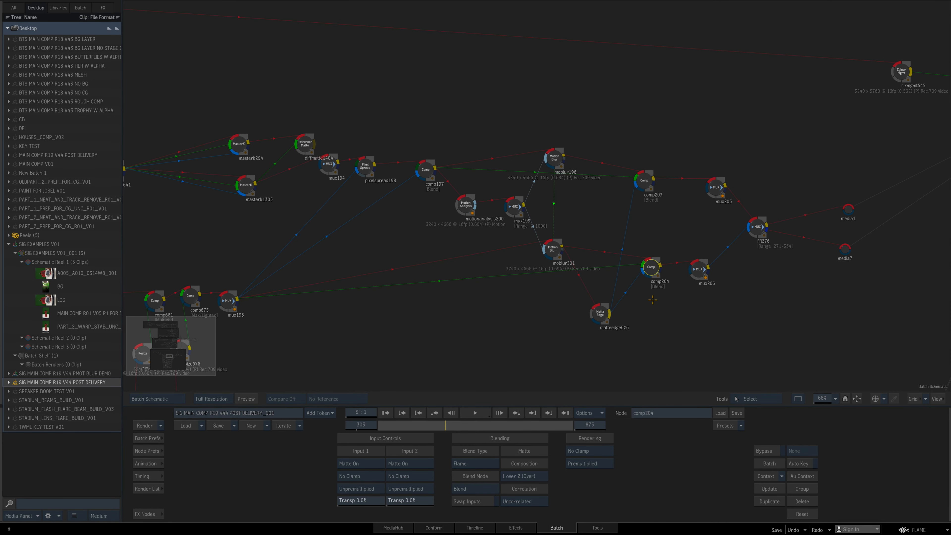
{"action": "key", "text": "Tab"}
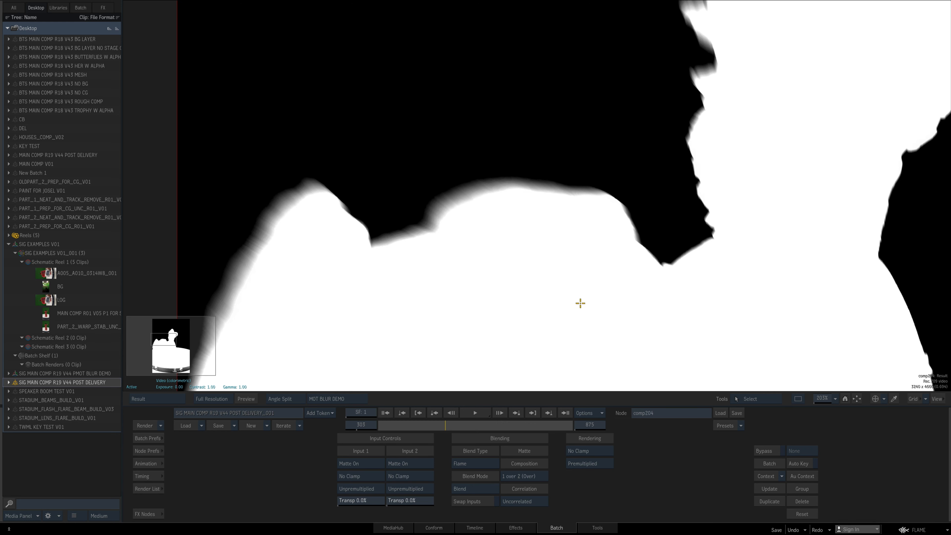
{"action": "key", "text": "Tab"}
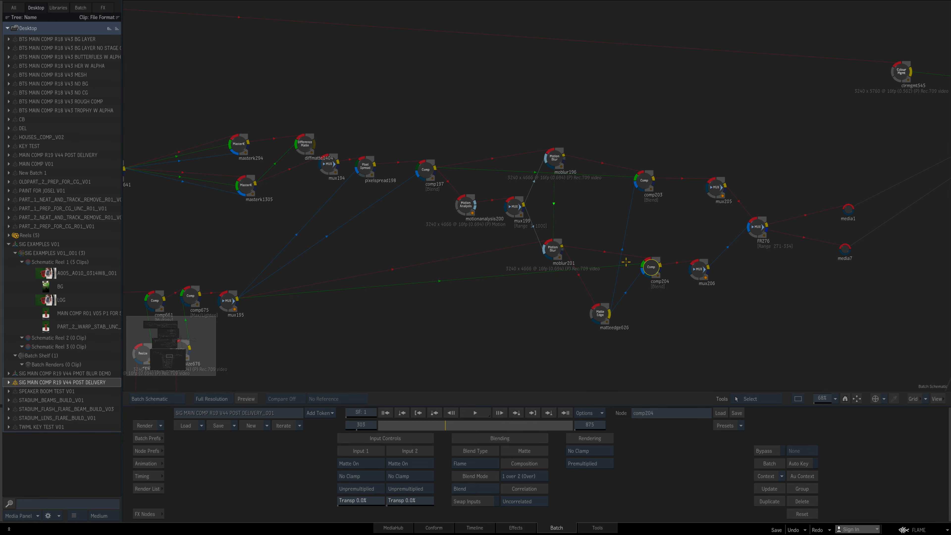
Follow the schematic downstream to action155, view its composite output and examine the blurred skirt edges over the stadium background.
{"action": "left_click_drag", "start_coordinate": [784, 295], "coordinate": [785, 283]}
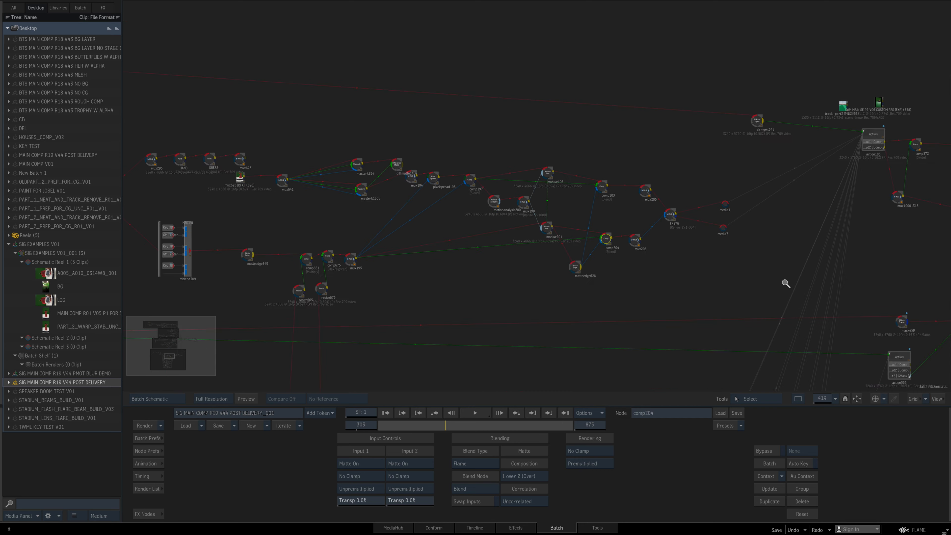
{"action": "left_click_drag", "start_coordinate": [628, 222], "coordinate": [456, 245]}
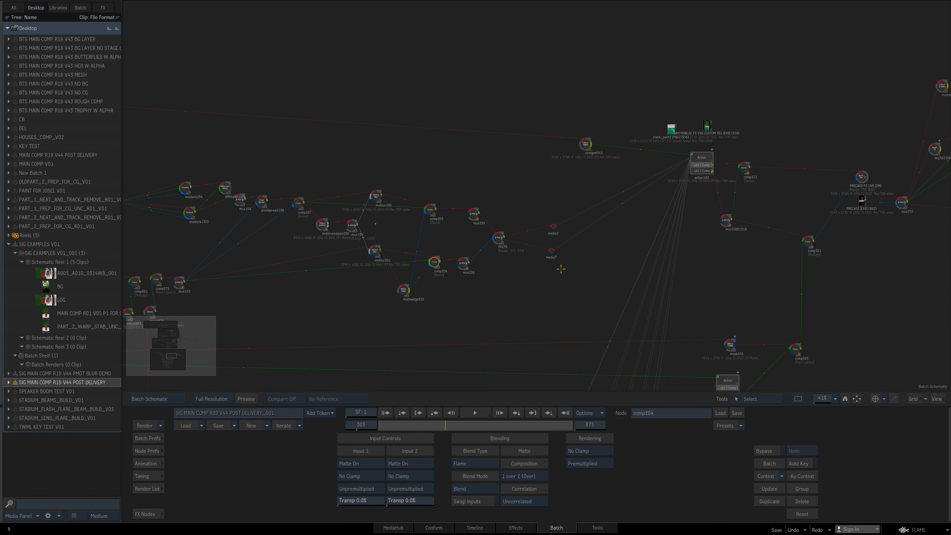
{"action": "left_click_drag", "start_coordinate": [592, 289], "coordinate": [589, 286]}
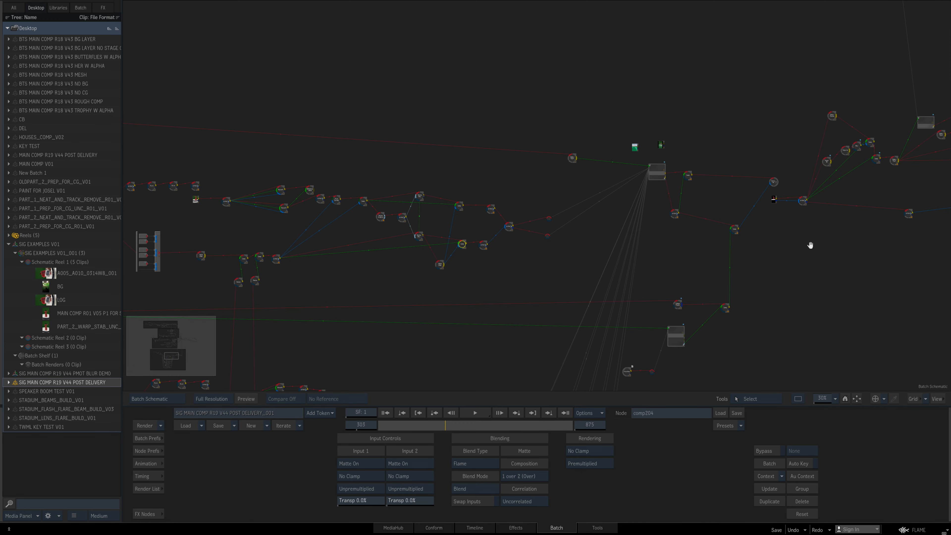
{"action": "left_click_drag", "start_coordinate": [870, 272], "coordinate": [823, 271]}
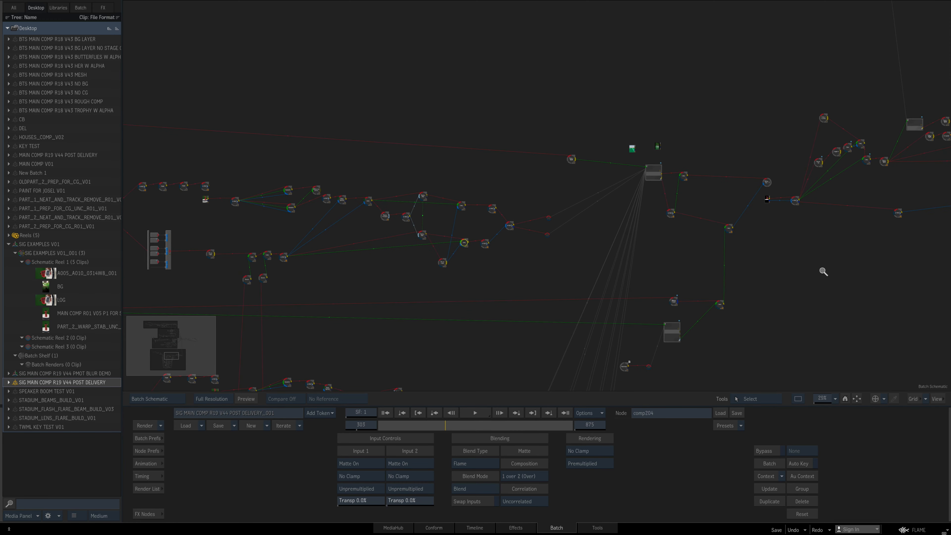
{"action": "left_click_drag", "start_coordinate": [911, 261], "coordinate": [448, 294]}
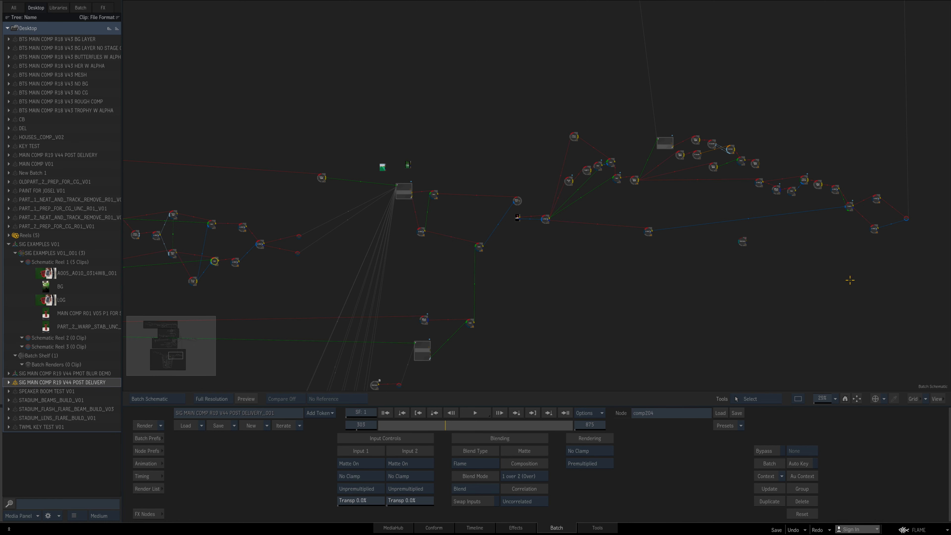
{"action": "left_click_drag", "start_coordinate": [790, 273], "coordinate": [749, 263]}
{"action": "left_click_drag", "start_coordinate": [707, 240], "coordinate": [402, 486]}
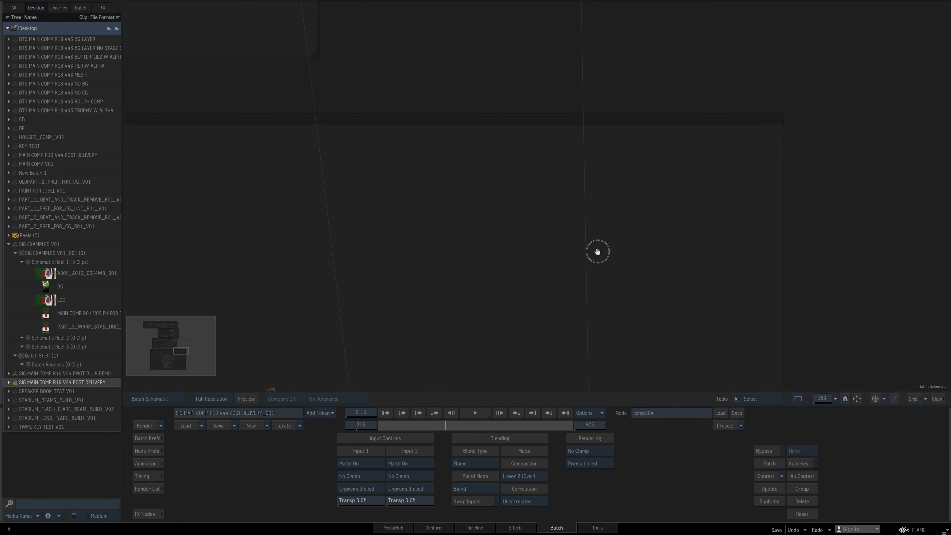
{"action": "left_click_drag", "start_coordinate": [635, 7], "coordinate": [615, 264]}
{"action": "left_click_drag", "start_coordinate": [639, 199], "coordinate": [655, 419]}
{"action": "left_click_drag", "start_coordinate": [610, 118], "coordinate": [622, 268]}
{"action": "left_click", "coordinate": [584, 182]}
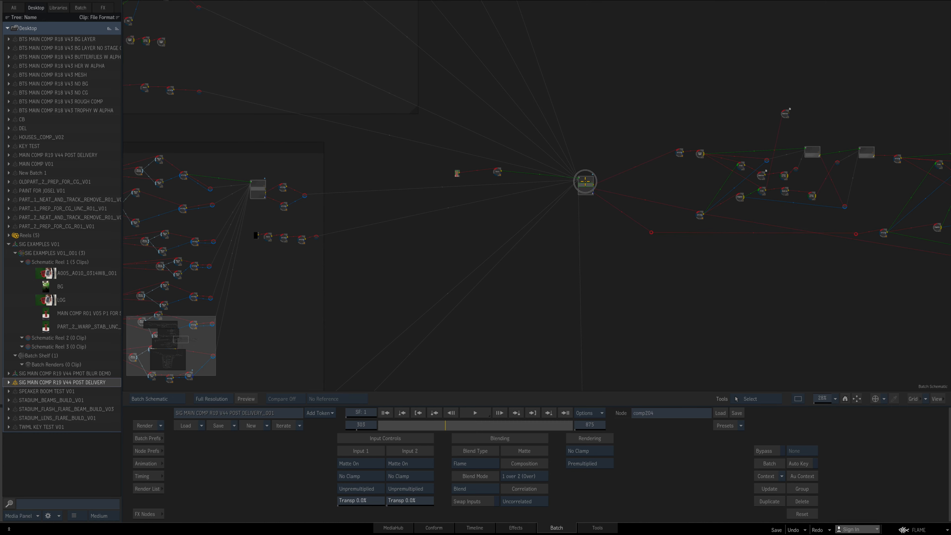
{"action": "key", "text": "F4"}
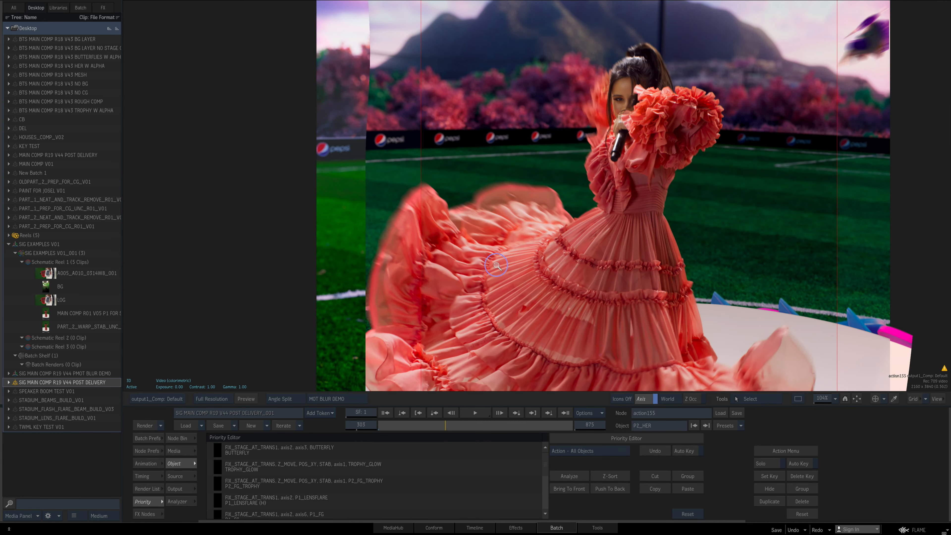
{"action": "scroll", "coordinate": [499, 263], "scroll_direction": "up", "scroll_amount": 5}
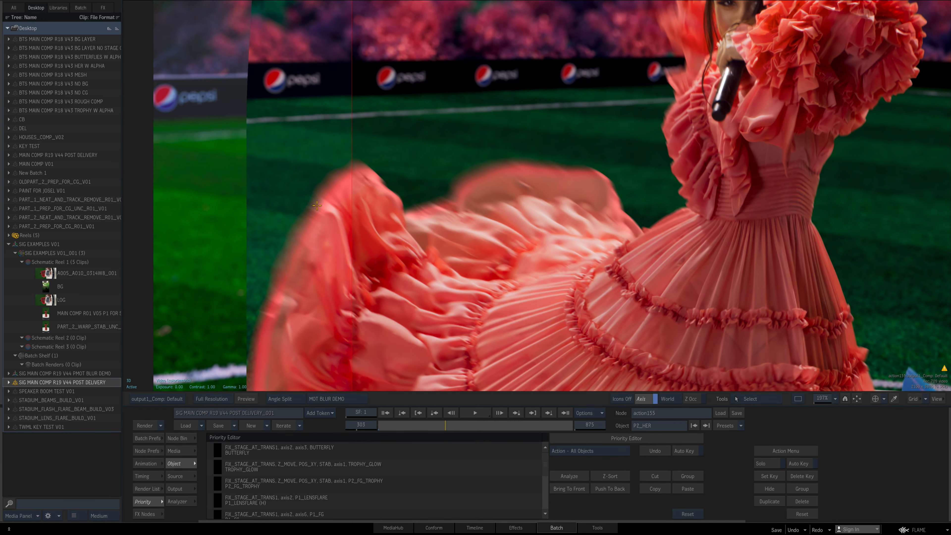
Examine action155's composite from the full frame in to the performer's skirt, and switch the viewer's compare mode off.
{"action": "scroll", "coordinate": [752, 298], "scroll_direction": "down", "scroll_amount": 10}
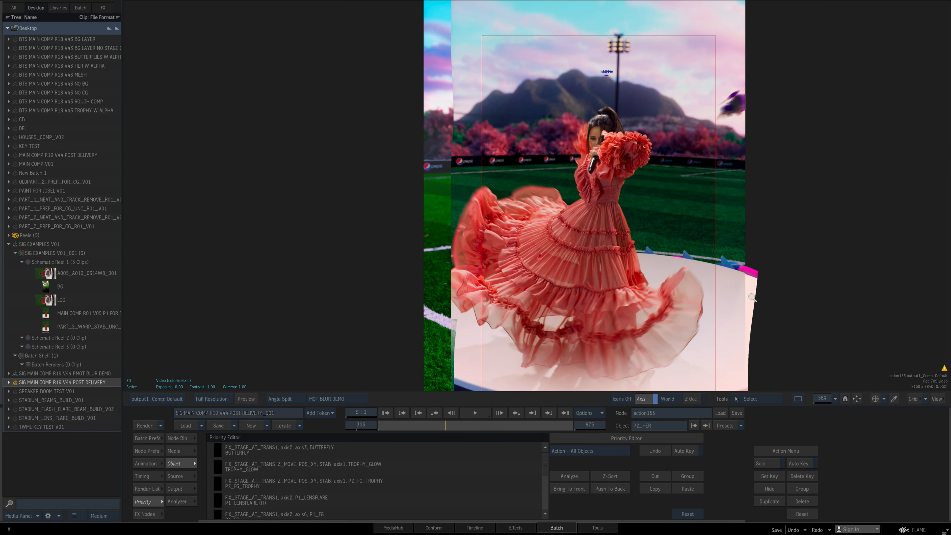
{"action": "scroll", "coordinate": [561, 291], "scroll_direction": "up", "scroll_amount": 6}
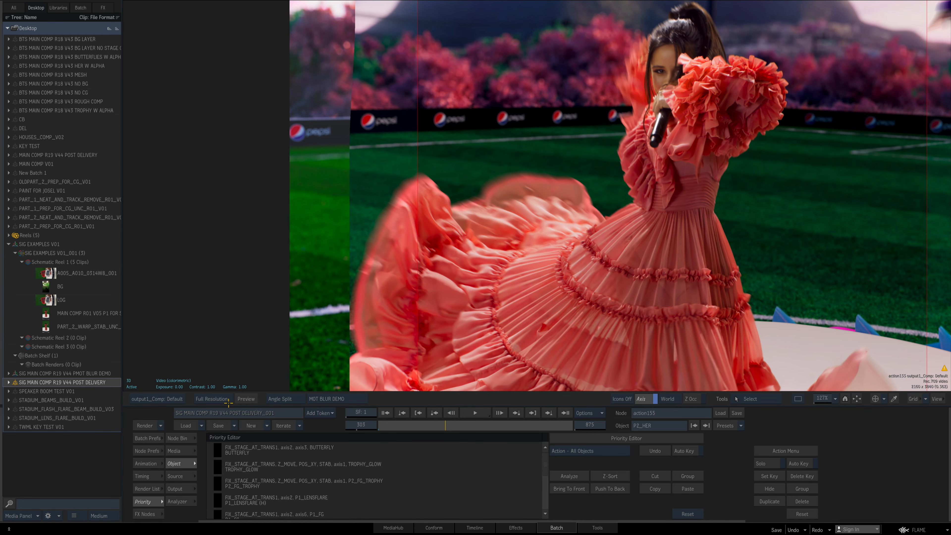
{"action": "left_click", "coordinate": [286, 398]}
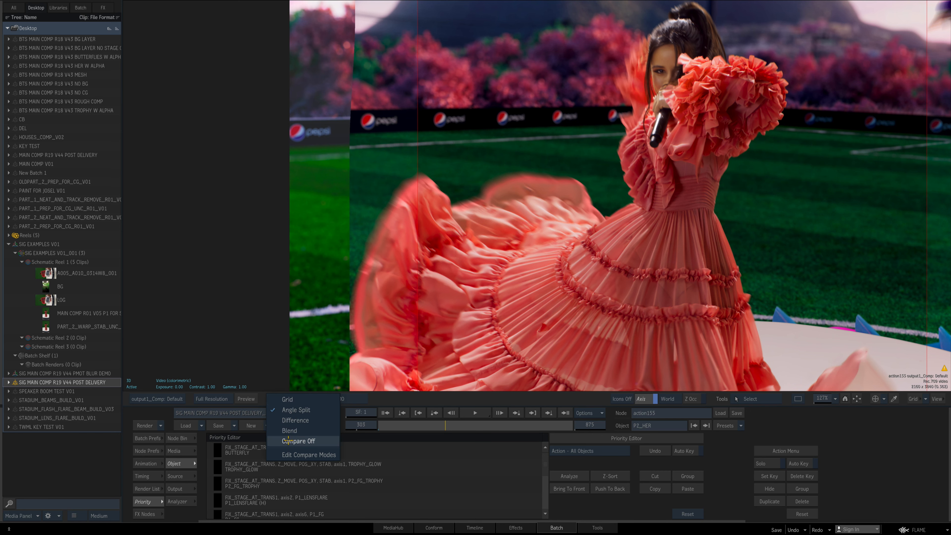
{"action": "left_click", "coordinate": [298, 441]}
Use the Angle Split compare mode on action155's output and sweep the split line across the skirt's blurred edges.
{"action": "left_click", "coordinate": [293, 398]}
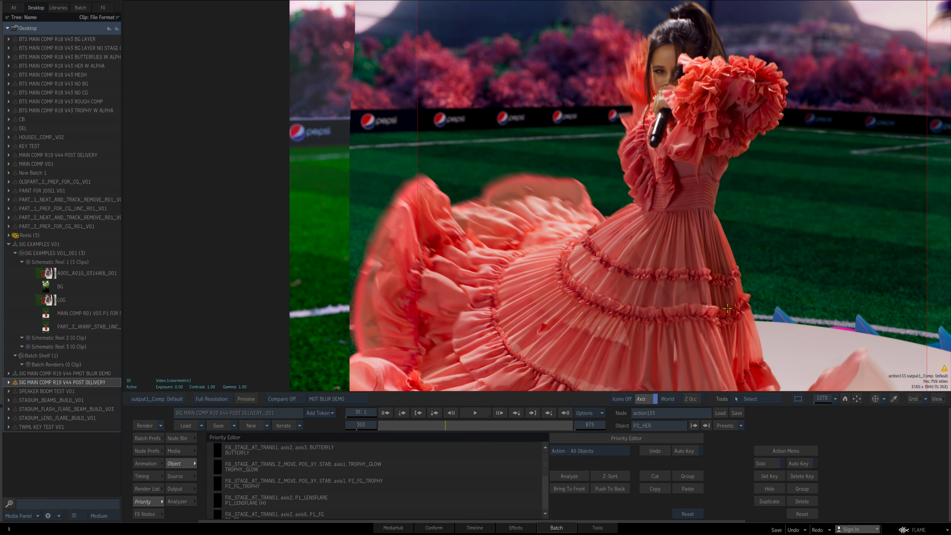
{"action": "key", "text": "alt+r"}
{"action": "left_click_drag", "start_coordinate": [748, 295], "coordinate": [652, 312]}
{"action": "left_click_drag", "start_coordinate": [634, 270], "coordinate": [495, 222]}
{"action": "scroll", "coordinate": [494, 222], "scroll_direction": "up", "scroll_amount": 5}
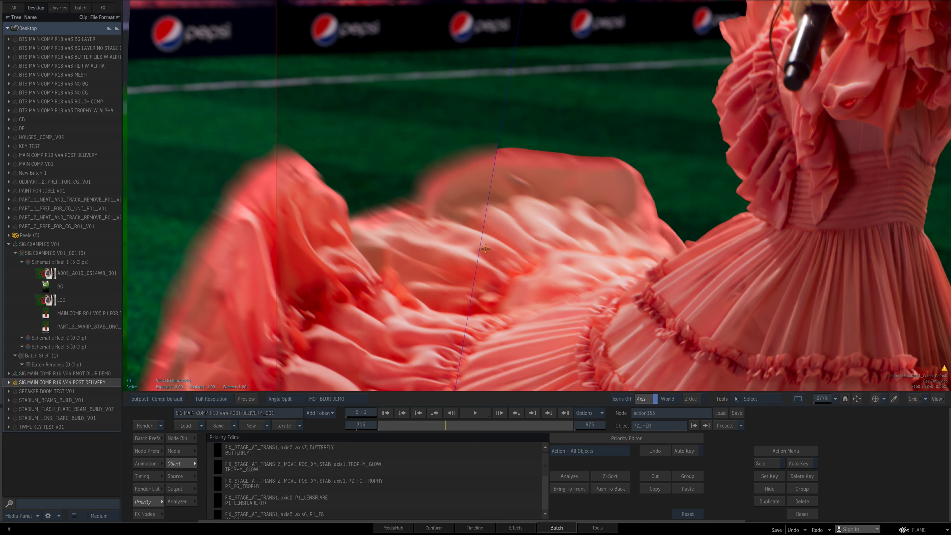
{"action": "left_click_drag", "start_coordinate": [482, 241], "coordinate": [561, 263]}
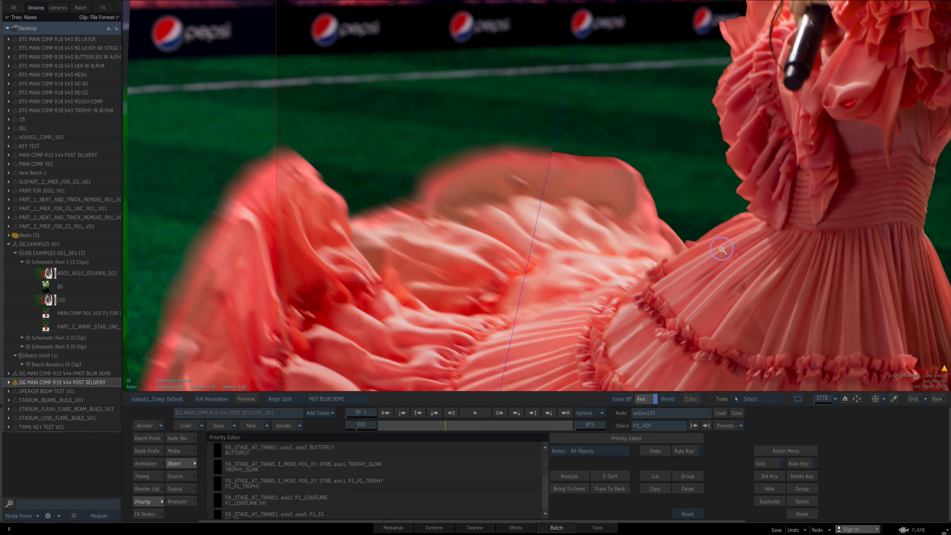
{"action": "left_click_drag", "start_coordinate": [722, 251], "coordinate": [591, 294]}
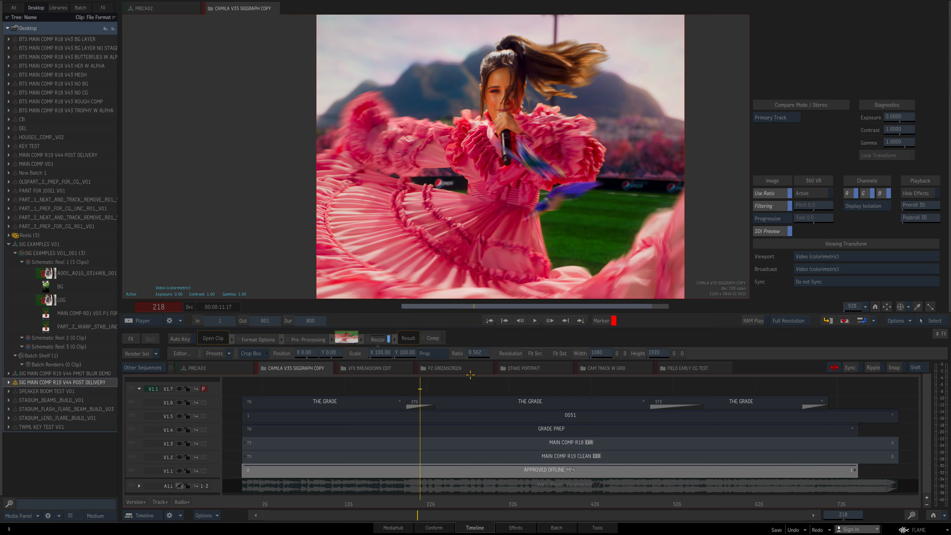
Review the graded SIGGRAPH copy sequence in the timeline at frames 215 and 104, framing the performer in the blue dress.
{"action": "mouse_move", "coordinate": [422, 507]}
{"action": "left_mouse_down"}
{"action": "mouse_move", "coordinate": [441, 504]}
{"action": "mouse_move", "coordinate": [417, 505]}
{"action": "left_mouse_up"}
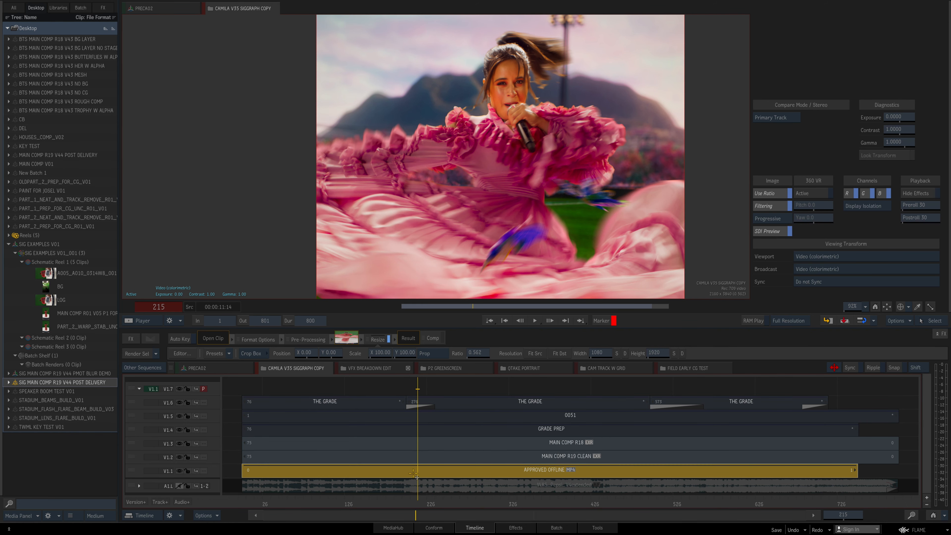
{"action": "left_click_drag", "start_coordinate": [416, 503], "coordinate": [326, 501]}
{"action": "left_click_drag", "start_coordinate": [475, 163], "coordinate": [496, 244]}
{"action": "left_click_drag", "start_coordinate": [396, 258], "coordinate": [484, 249]}
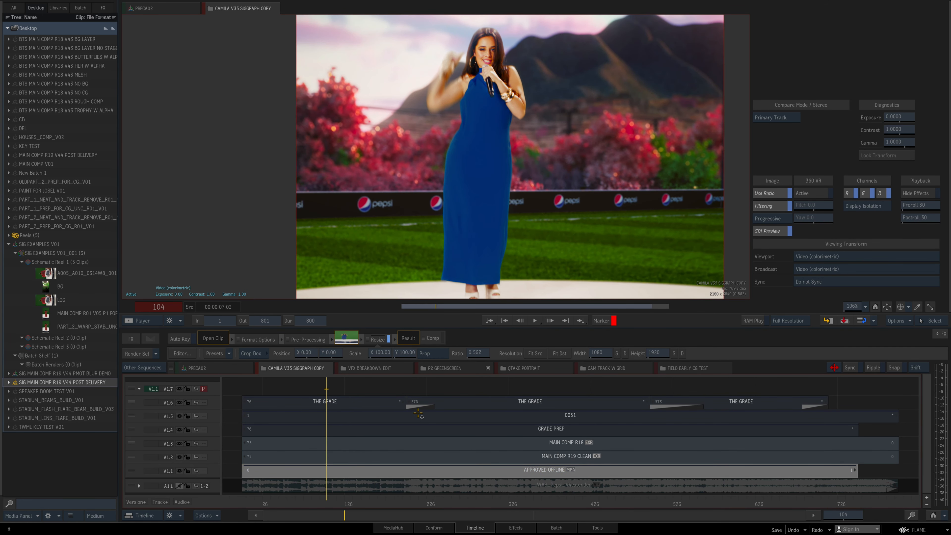